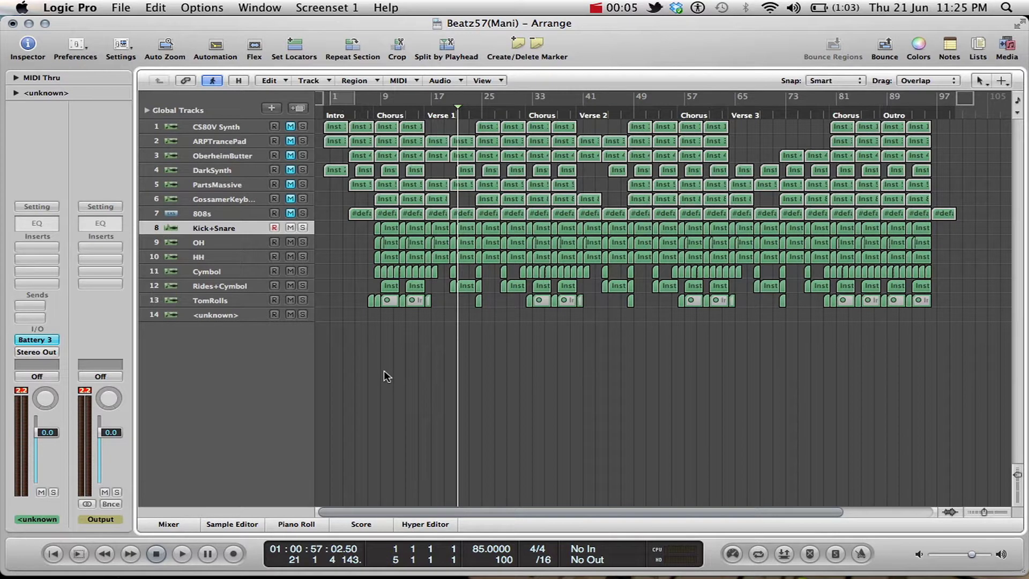
# Step: Return the playhead to the start, select track 14 and open its Battery 3 instrument
pyautogui.press('Return')
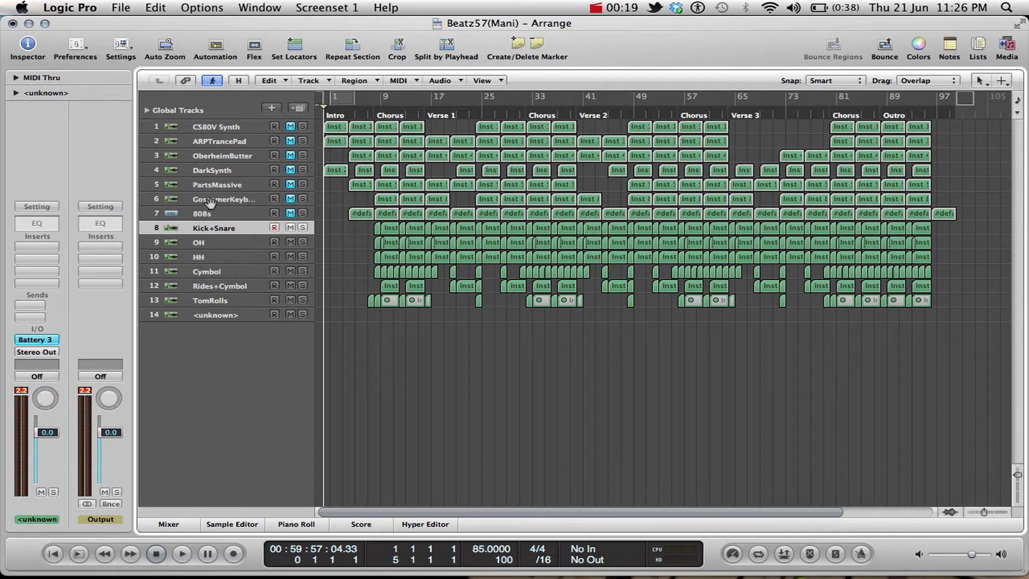
pyautogui.click(214, 228)
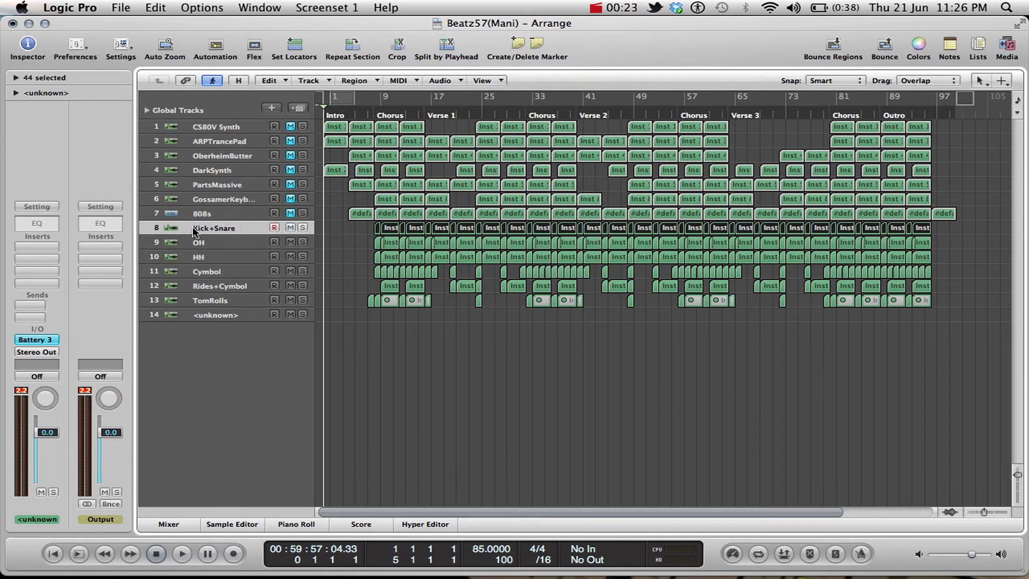
pyautogui.click(227, 316)
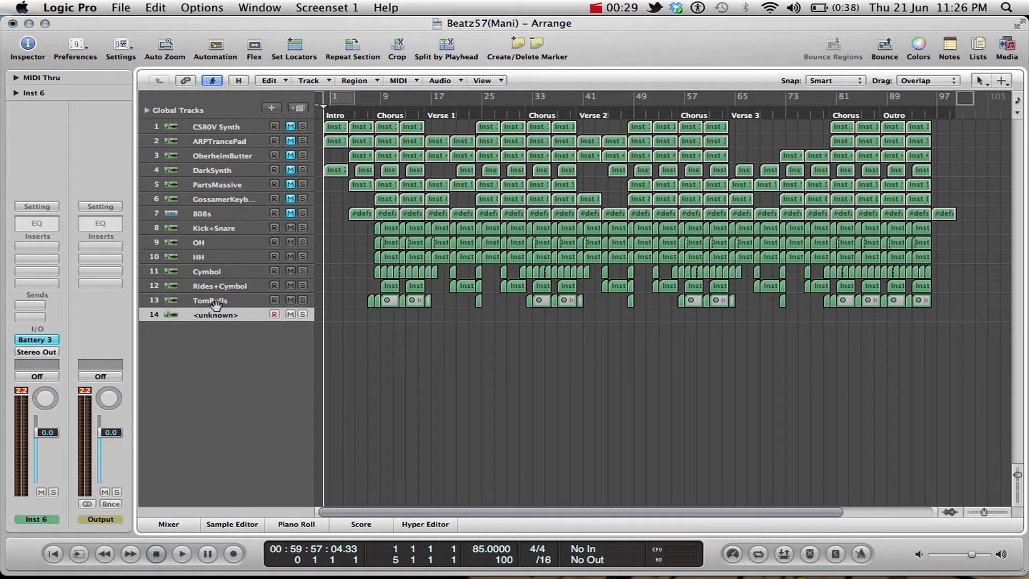
pyautogui.click(52, 340)
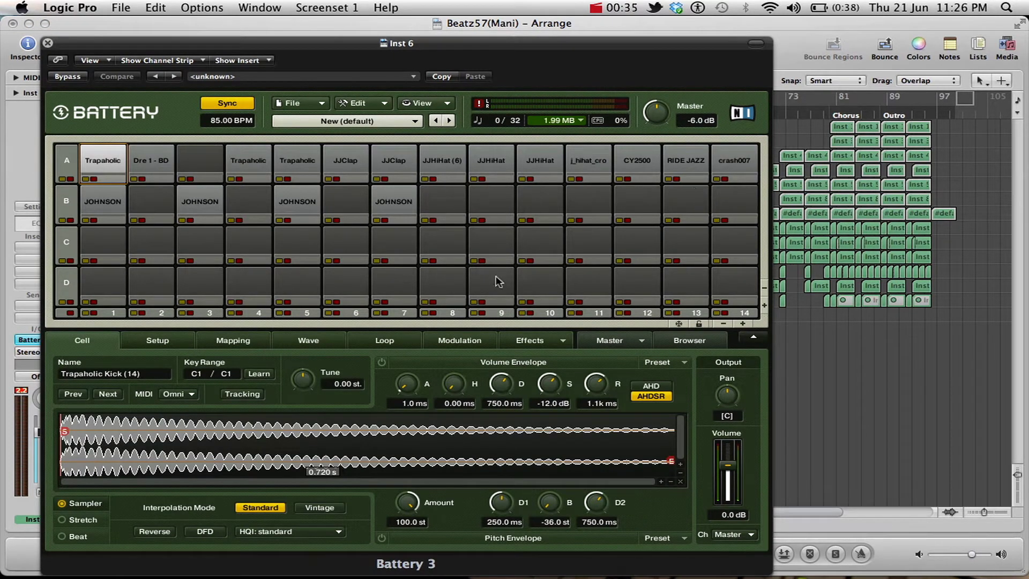
# Step: Audition the Trapaholic Kick, Clap, Snare and Dre 1 - BD cells, then close Battery 3
pyautogui.click(113, 157)
pyautogui.click(265, 159)
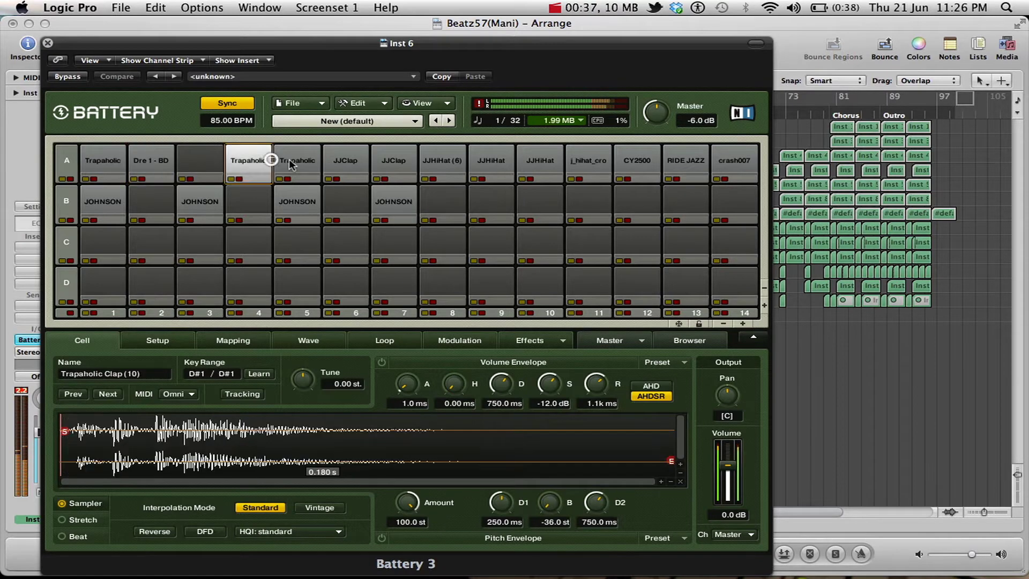
pyautogui.click(281, 160)
pyautogui.click(256, 164)
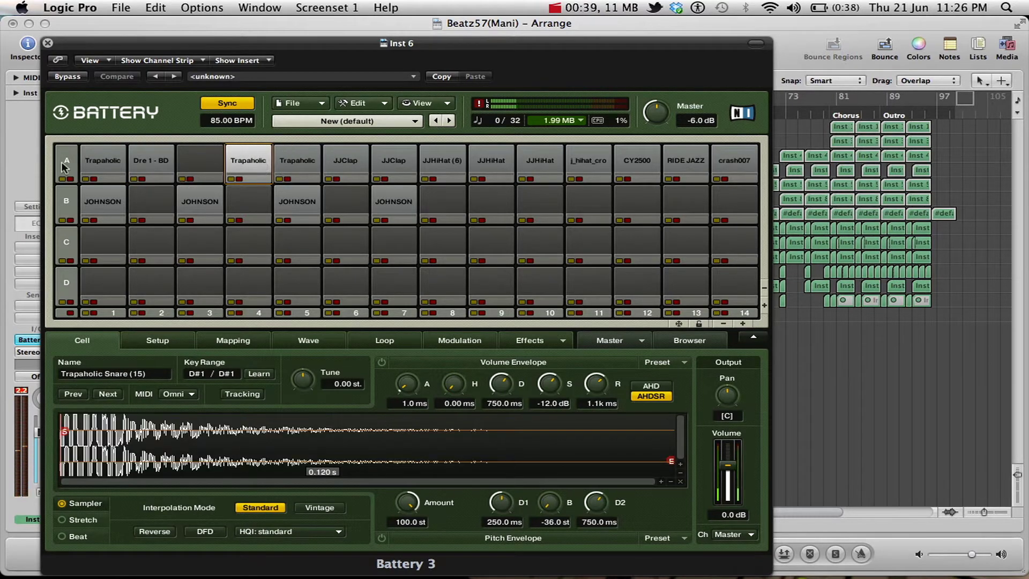
pyautogui.click(109, 166)
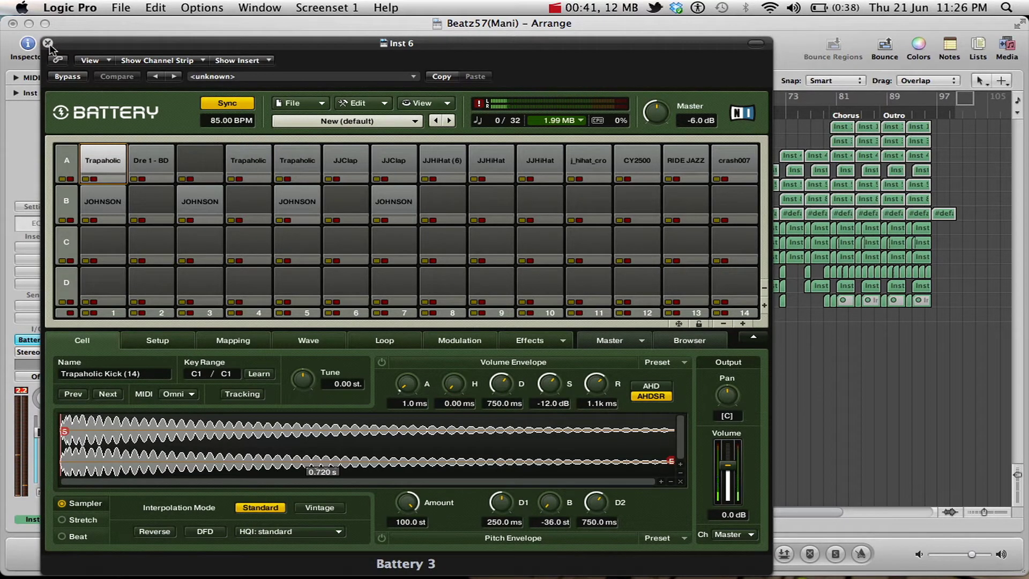
pyautogui.click(144, 214)
pyautogui.click(102, 164)
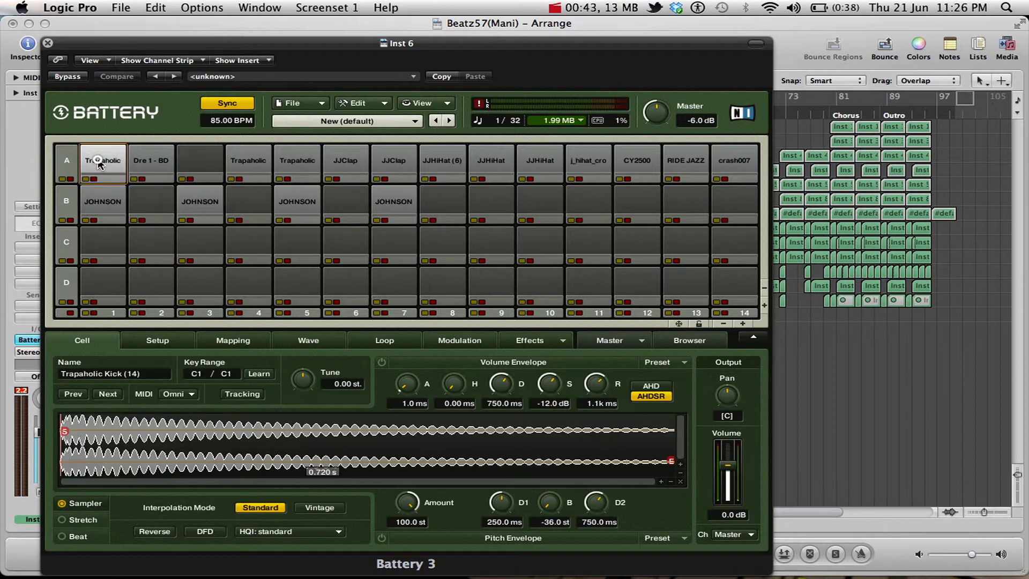
pyautogui.click(162, 160)
pyautogui.click(242, 161)
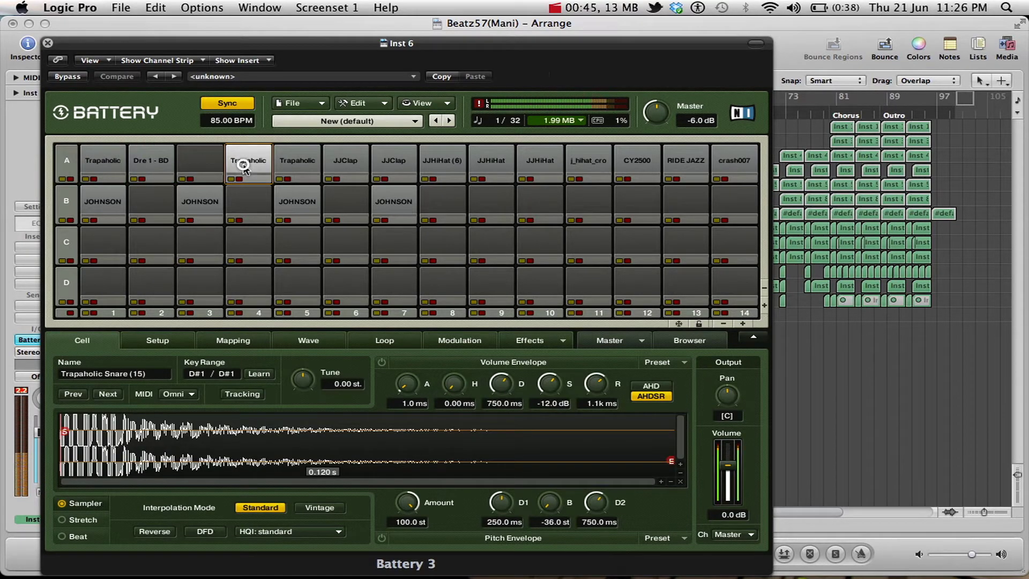
pyautogui.click(47, 43)
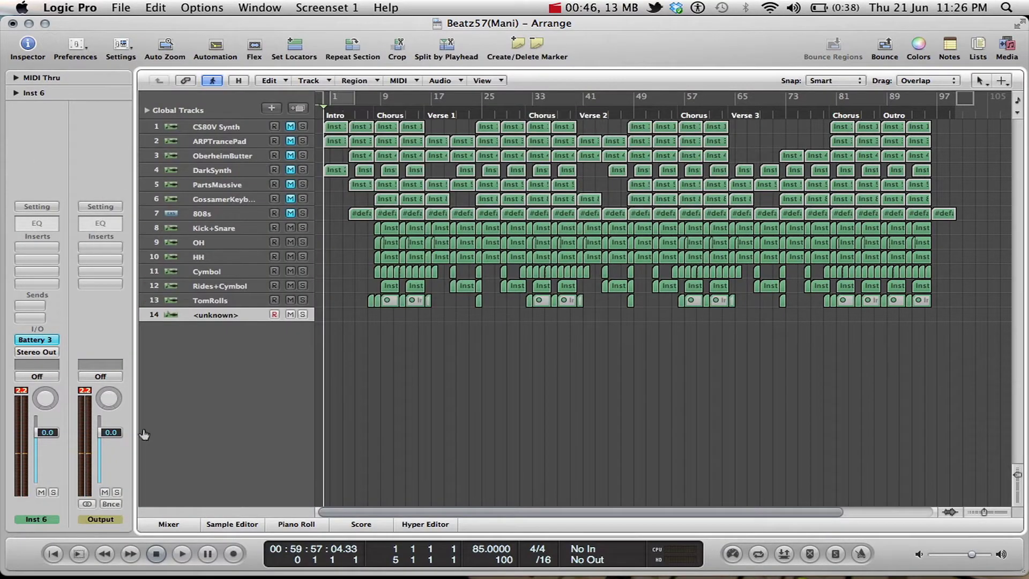
pyautogui.click(170, 524)
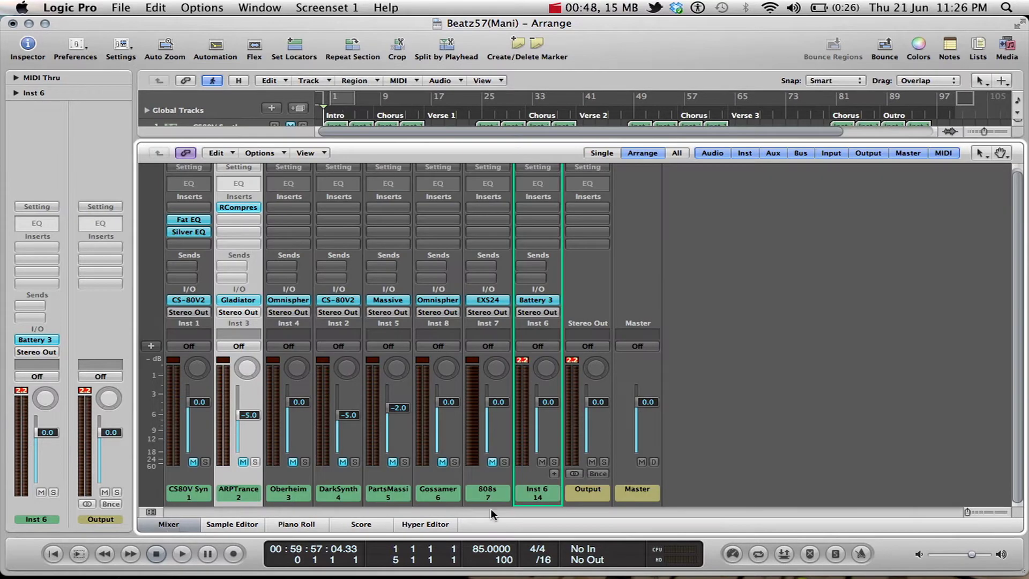
pyautogui.click(546, 491)
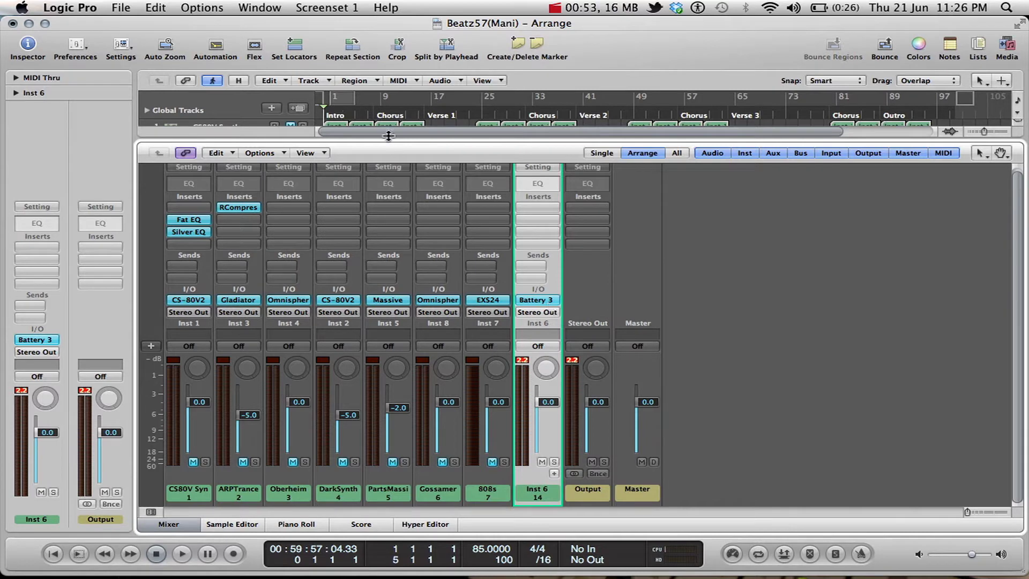
pyautogui.click(377, 116)
pyautogui.press('space')
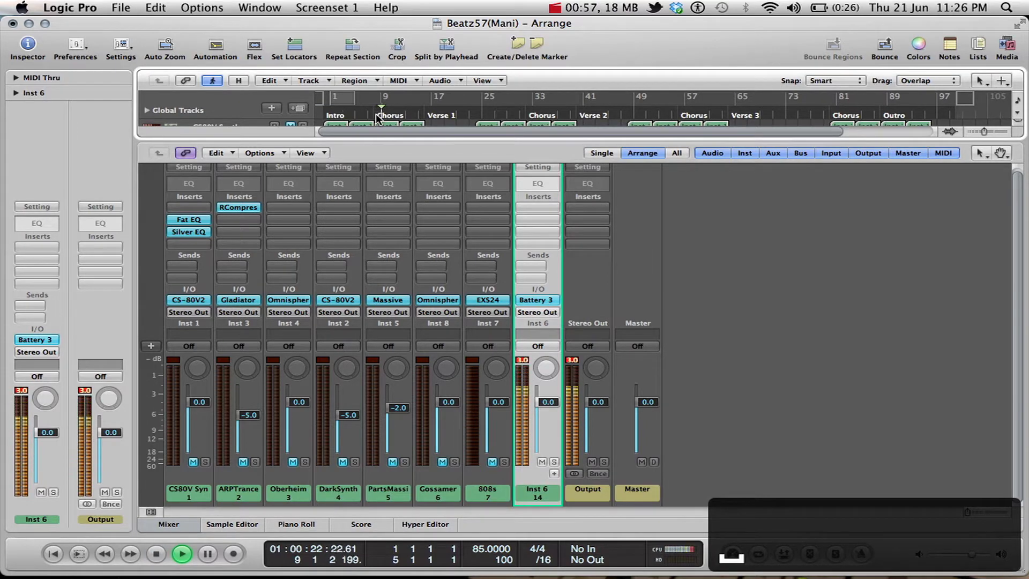
pyautogui.press('space')
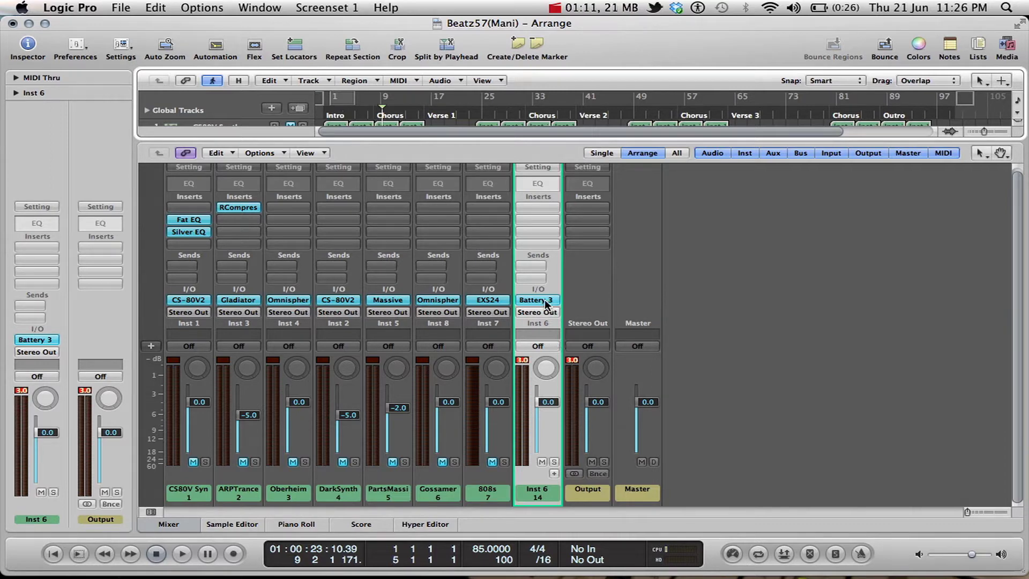
pyautogui.click(175, 523)
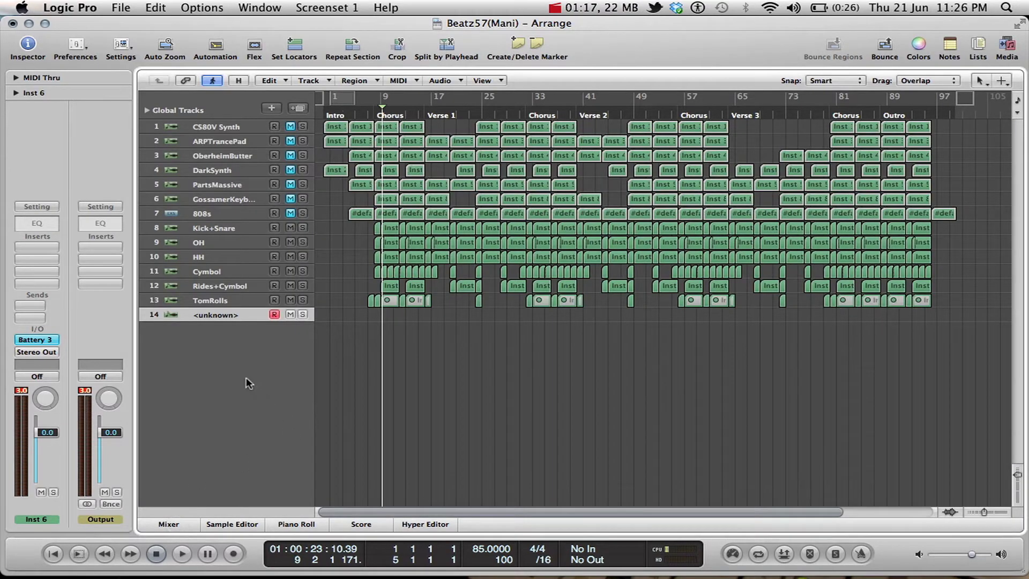
# Step: Create 16 new multi-timbral software instrument tracks
pyautogui.click(277, 108)
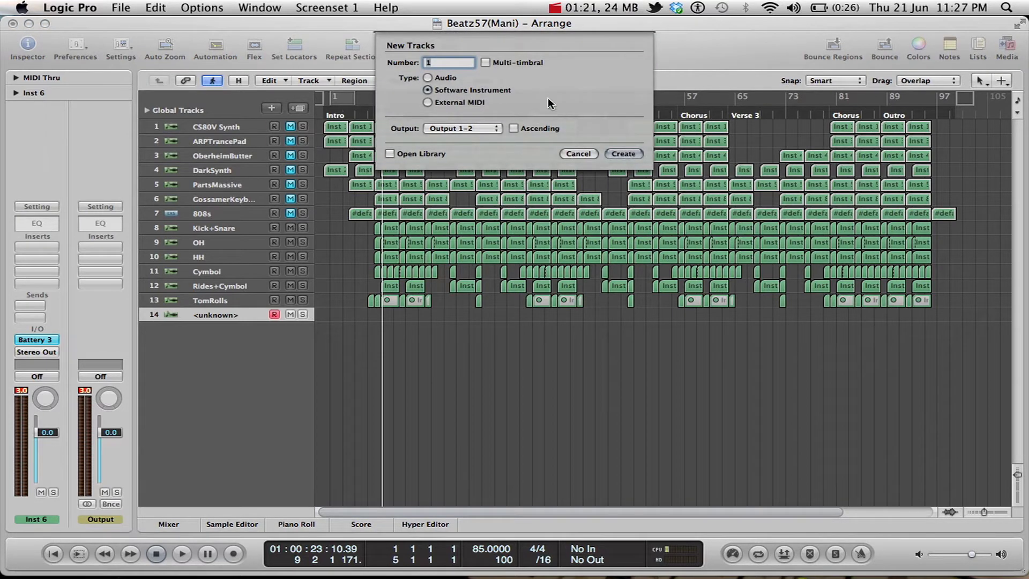
pyautogui.click(487, 64)
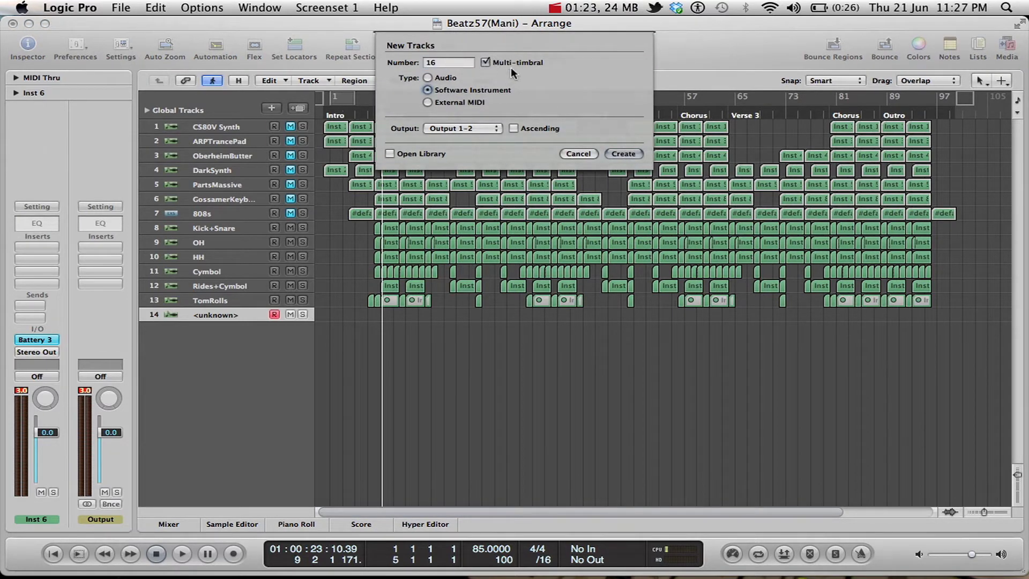
pyautogui.click(623, 154)
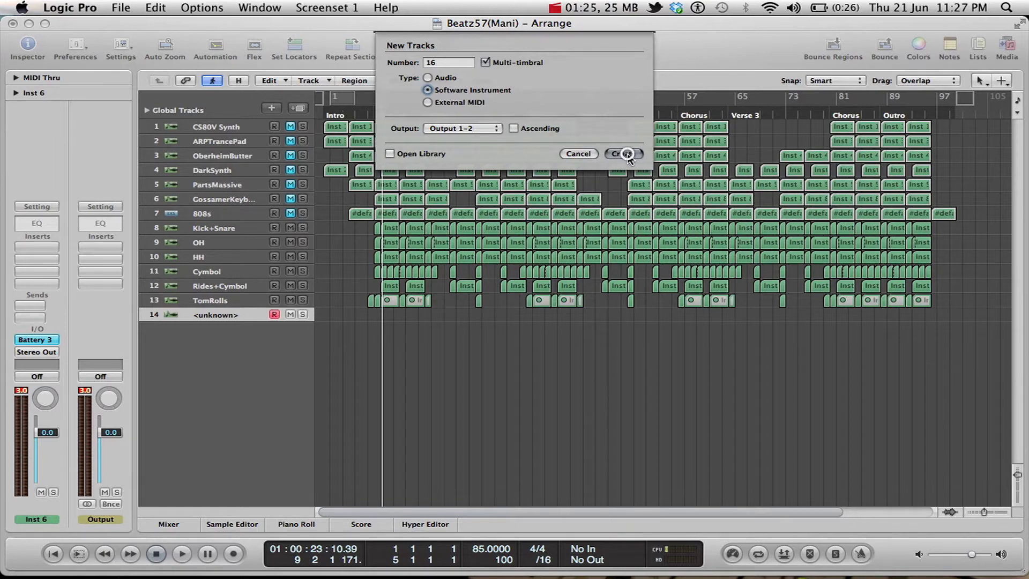
# Step: Load Native Instruments Battery 3 Multi Output (16xStereo) on the first new track, 15
pyautogui.click(231, 275)
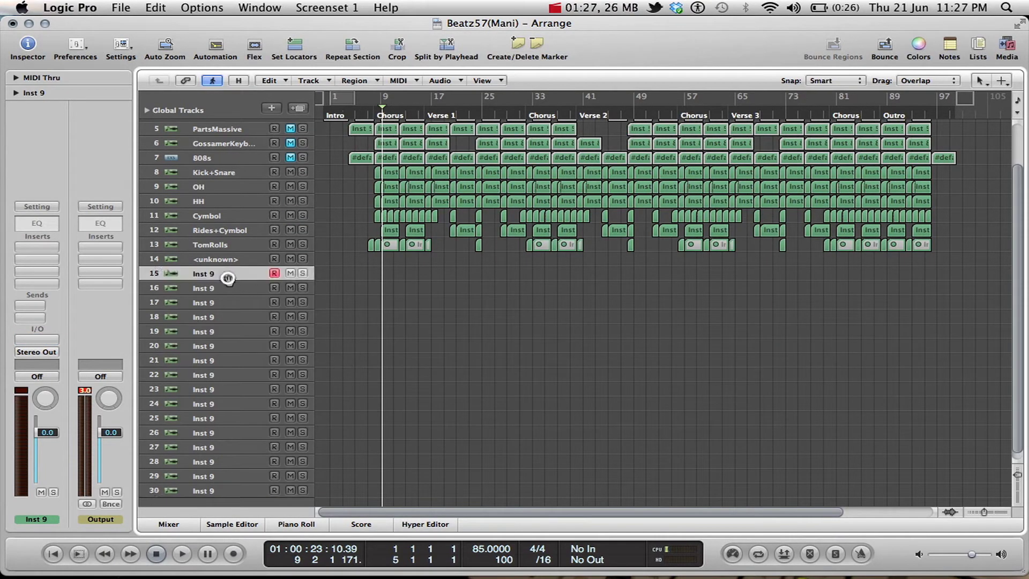
pyautogui.click(40, 338)
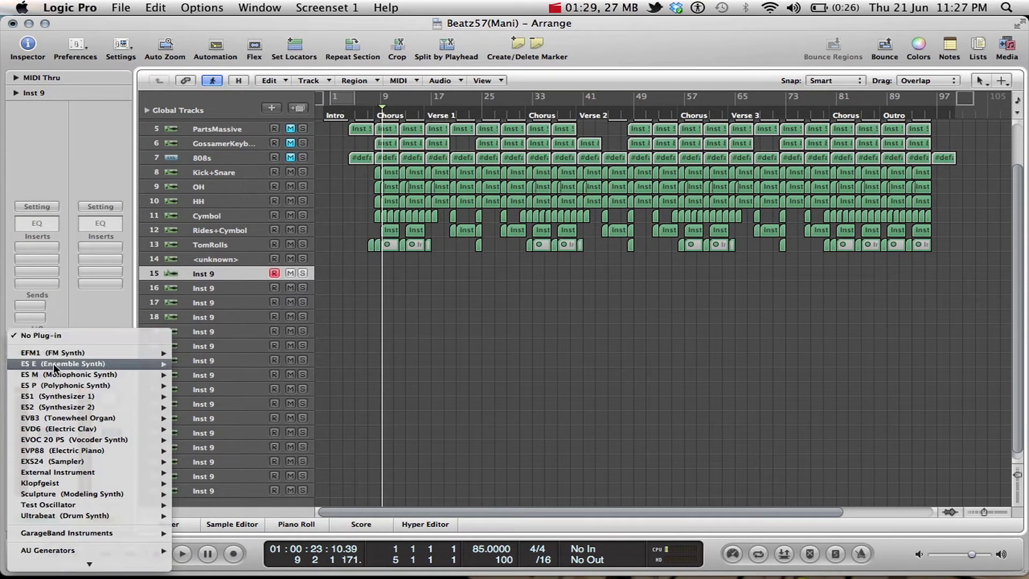
pyautogui.moveTo(98, 551)
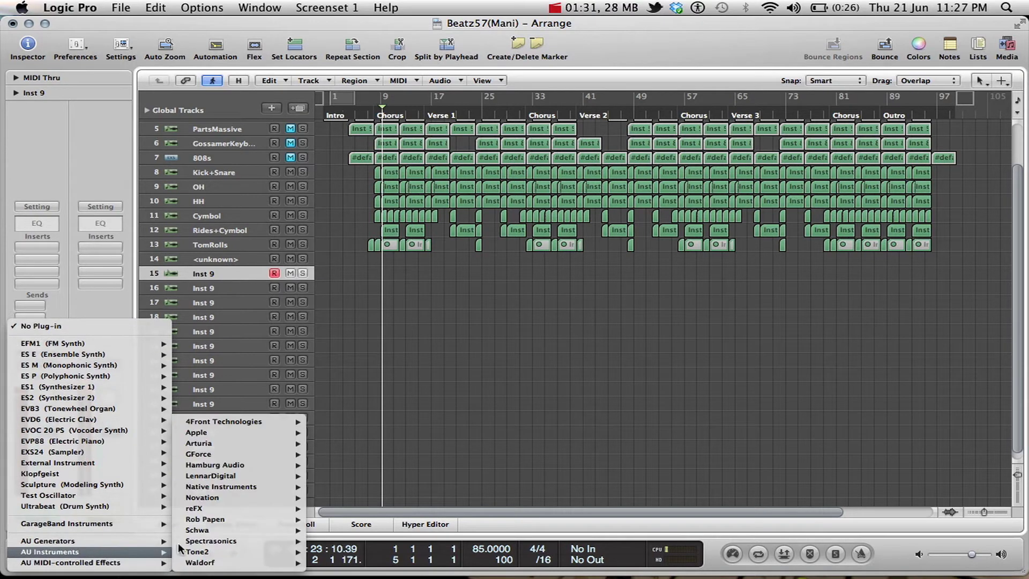
pyautogui.moveTo(243, 488)
pyautogui.moveTo(353, 497)
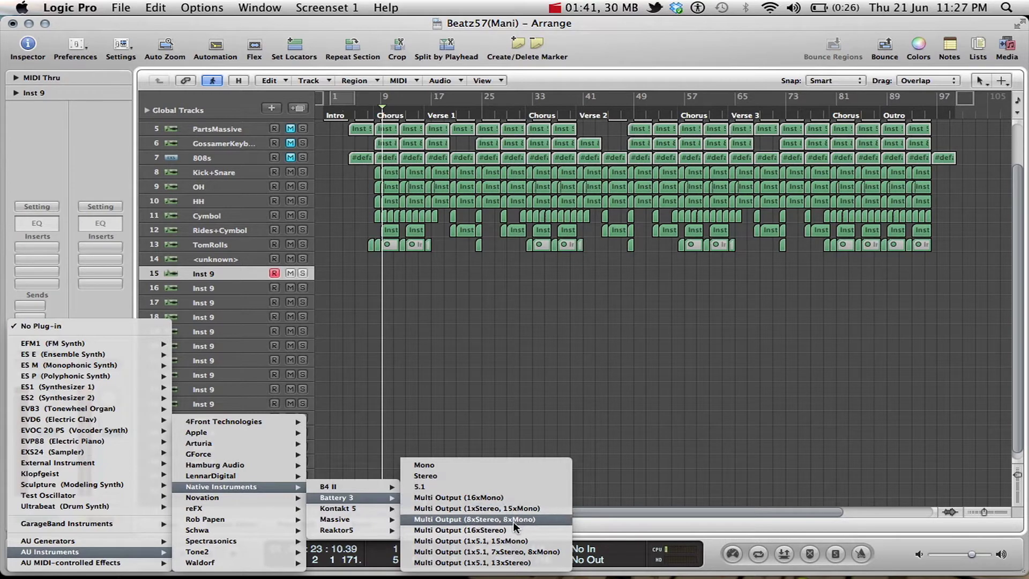
pyautogui.click(496, 532)
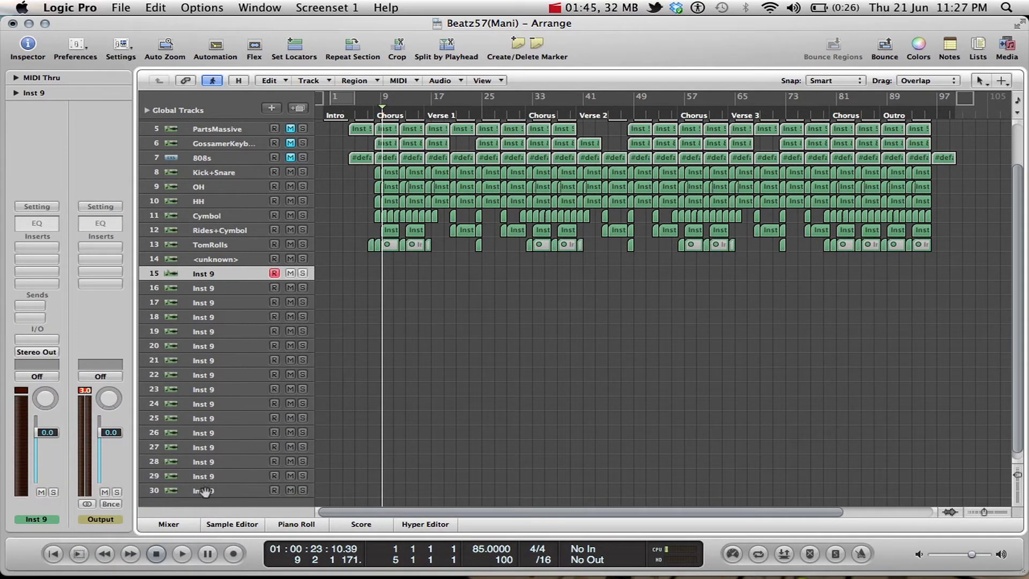
pyautogui.click(206, 489)
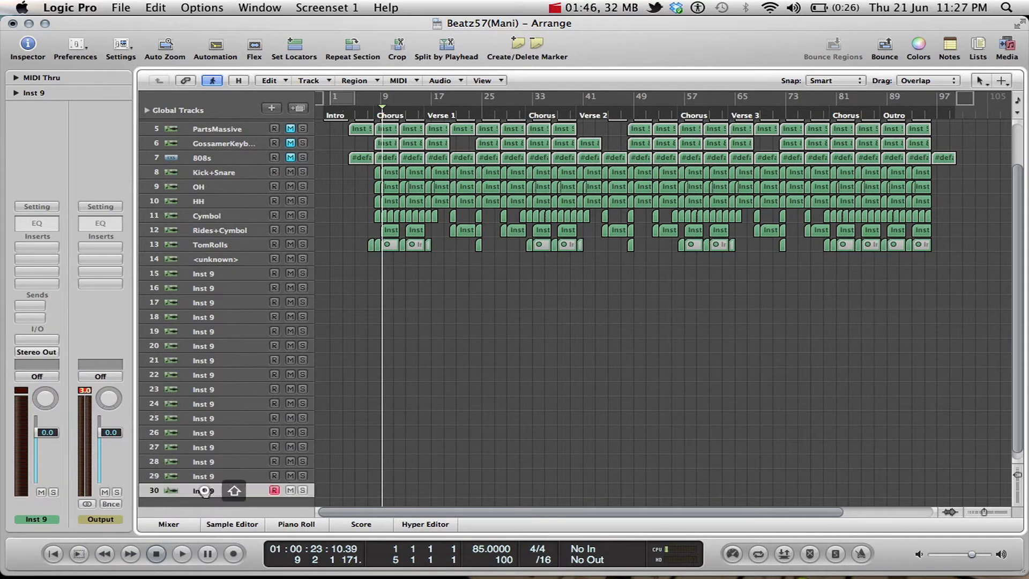
pyautogui.click(214, 276)
# Step: Delete the empty Inst 9 tracks below TomRolls, cancelling the warning so TomRolls is kept
pyautogui.press('BackSpace')
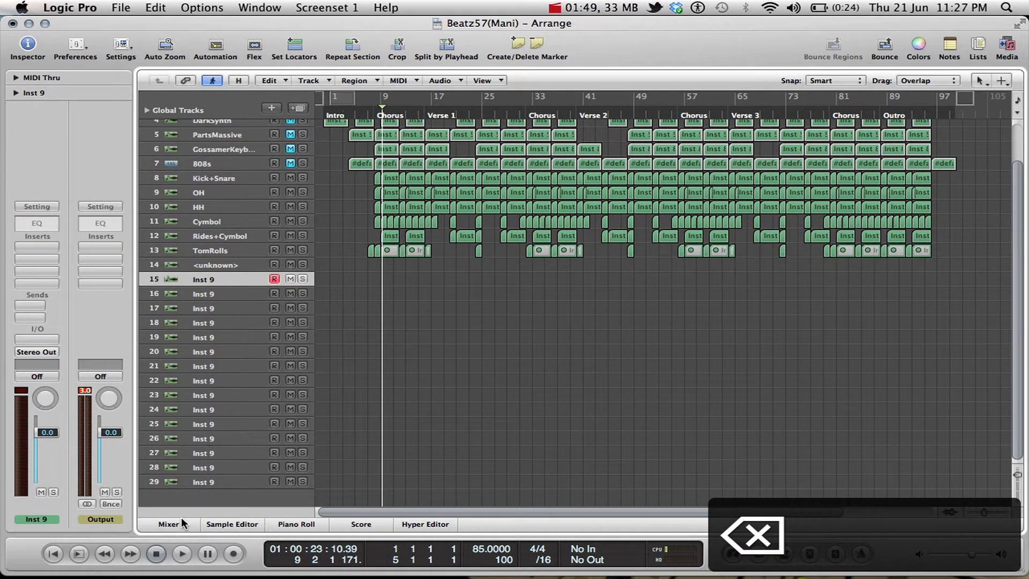
pyautogui.press('BackSpace')
pyautogui.press('BackSpace')
pyautogui.press('BackSpace')
pyautogui.press('BackSpace')
pyautogui.press('BackSpace')
pyautogui.press('BackSpace')
pyautogui.press('BackSpace')
pyautogui.press('BackSpace')
pyautogui.press('BackSpace')
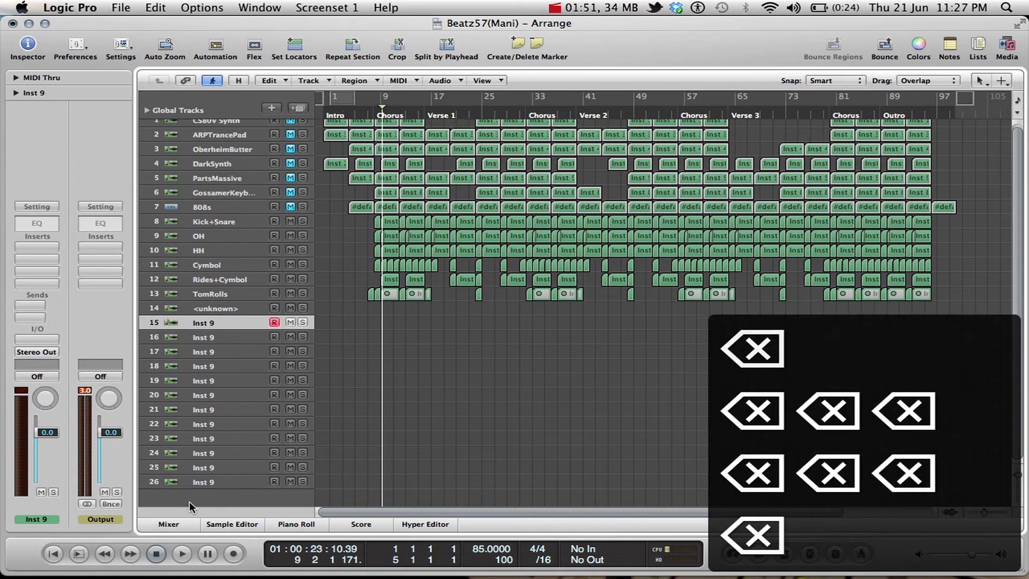
pyautogui.press('BackSpace')
pyautogui.press('BackSpace')
pyautogui.press('BackSpace')
pyautogui.press('BackSpace')
pyautogui.press('BackSpace')
pyautogui.press('BackSpace')
pyautogui.press('BackSpace')
pyautogui.press('BackSpace')
pyautogui.press('BackSpace')
pyautogui.press('BackSpace')
pyautogui.press('BackSpace')
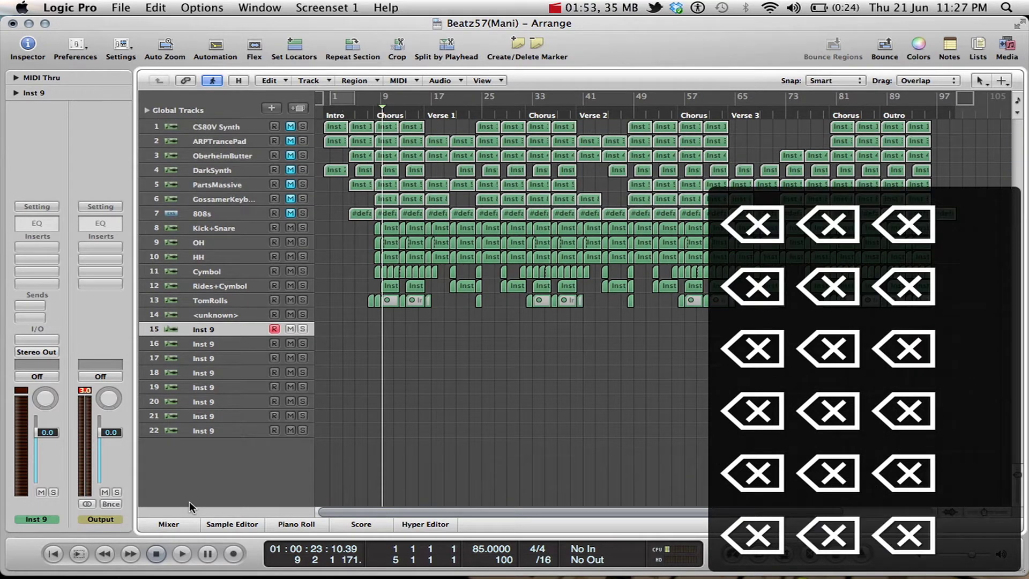
pyautogui.press('BackSpace')
pyautogui.press('BackSpace')
pyautogui.press('BackSpace')
pyautogui.press('BackSpace')
pyautogui.press('BackSpace')
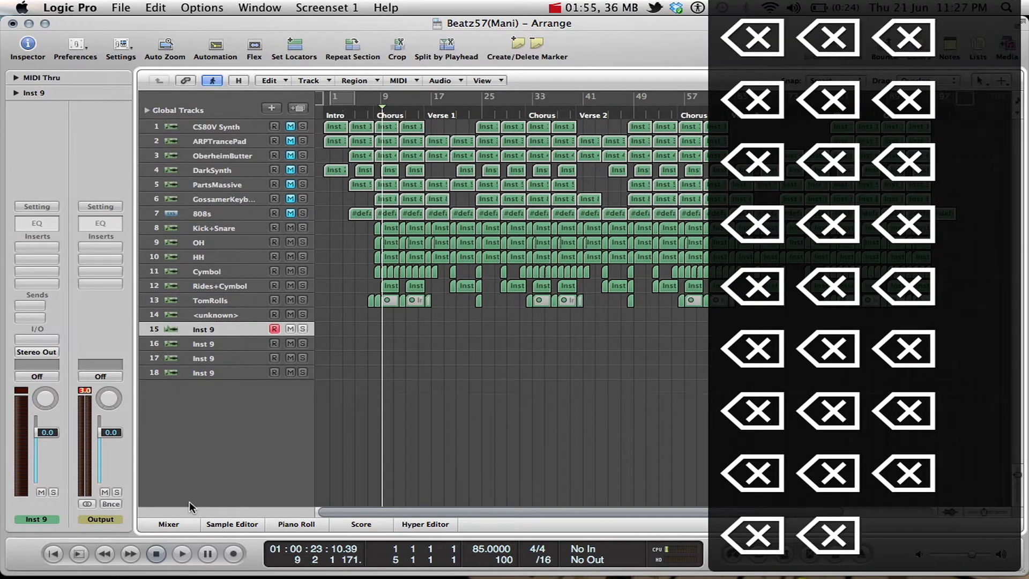
pyautogui.press('BackSpace')
pyautogui.press('BackSpace')
pyautogui.press('BackSpace')
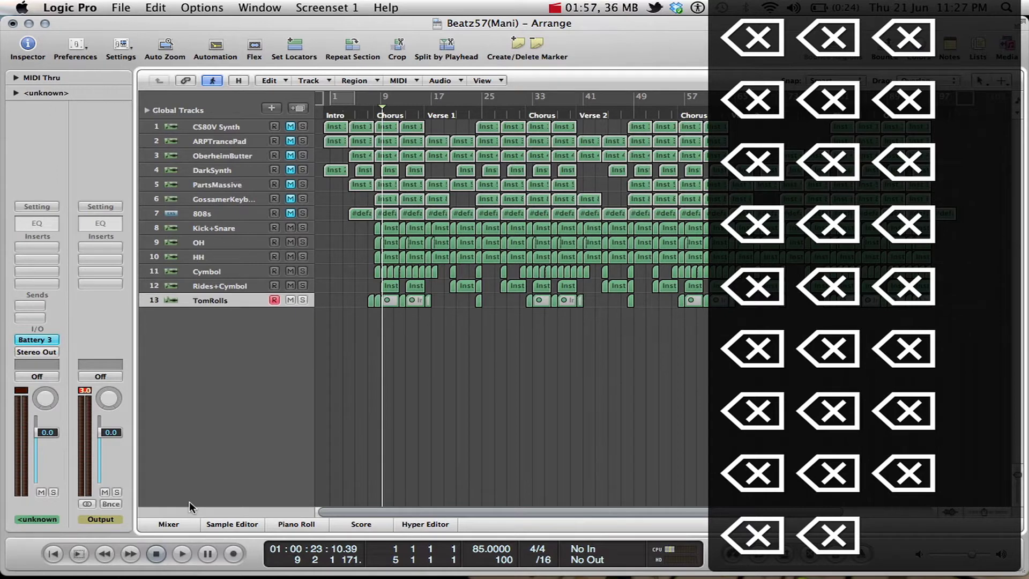
pyautogui.press('BackSpace')
pyautogui.press('Down')
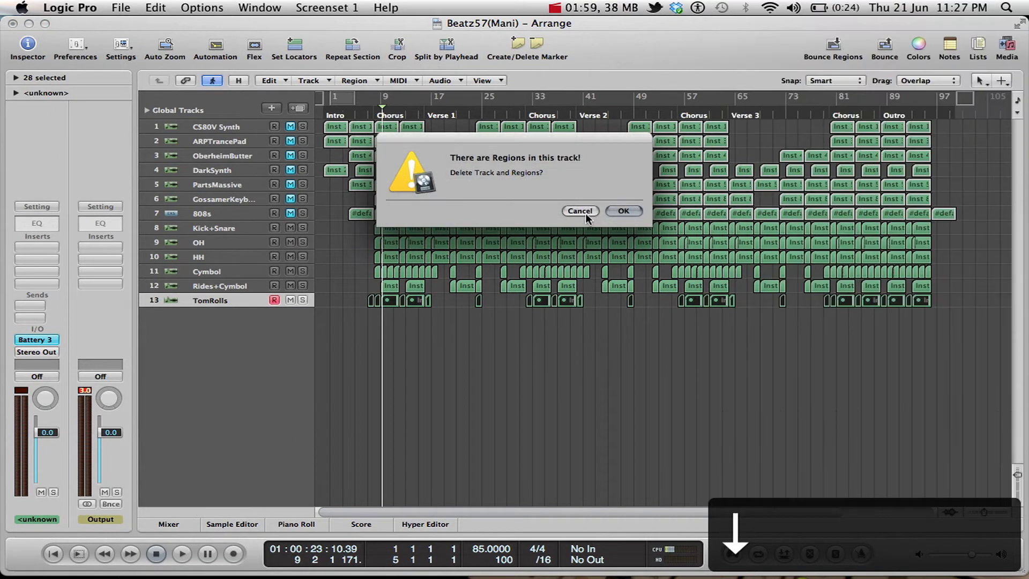
pyautogui.click(583, 213)
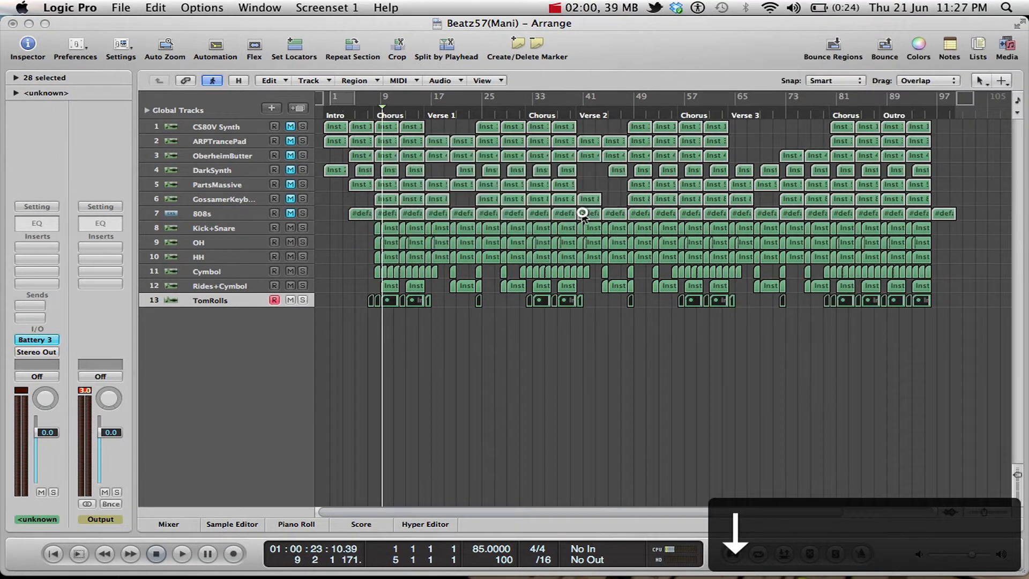
pyautogui.click(171, 524)
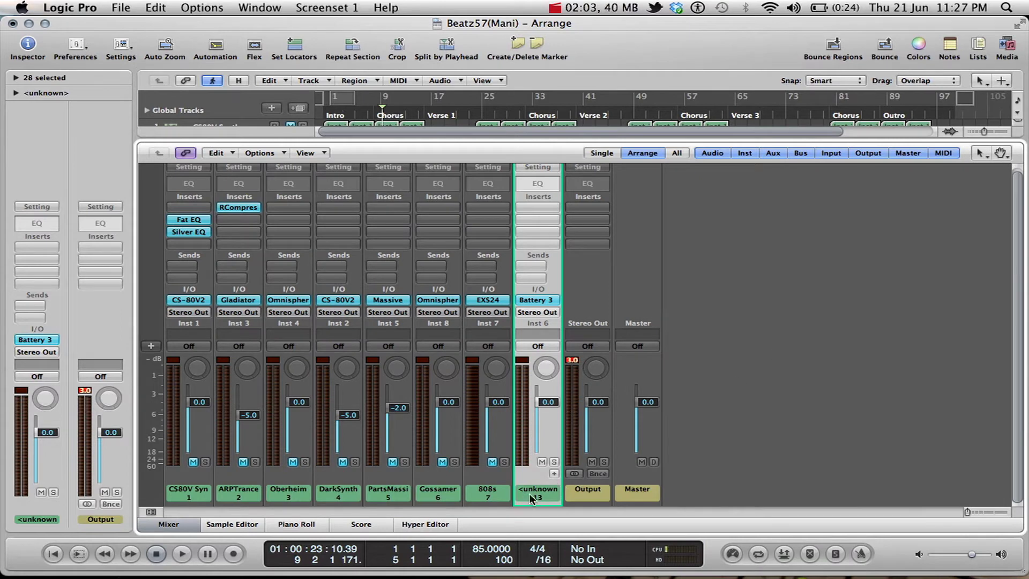
# Step: Add aux channels on the Battery 3 strip for its separate outputs
pyautogui.click(554, 473)
pyautogui.click(554, 473)
pyautogui.click(554, 473)
pyautogui.click(554, 473)
pyautogui.click(554, 473)
pyautogui.click(554, 474)
pyautogui.click(554, 474)
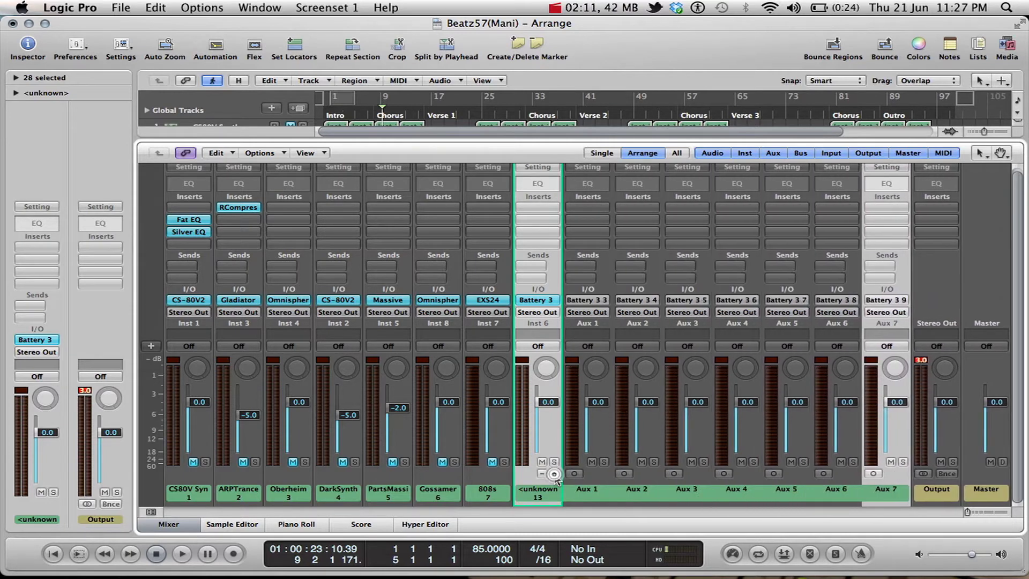
pyautogui.click(554, 473)
pyautogui.click(554, 473)
pyautogui.click(554, 473)
pyautogui.click(554, 473)
pyautogui.click(554, 473)
pyautogui.click(554, 474)
pyautogui.click(554, 473)
# Step: Check which Battery output feeds Aux 1, leaving its input unchanged
pyautogui.hscroll(3, 599, 492)
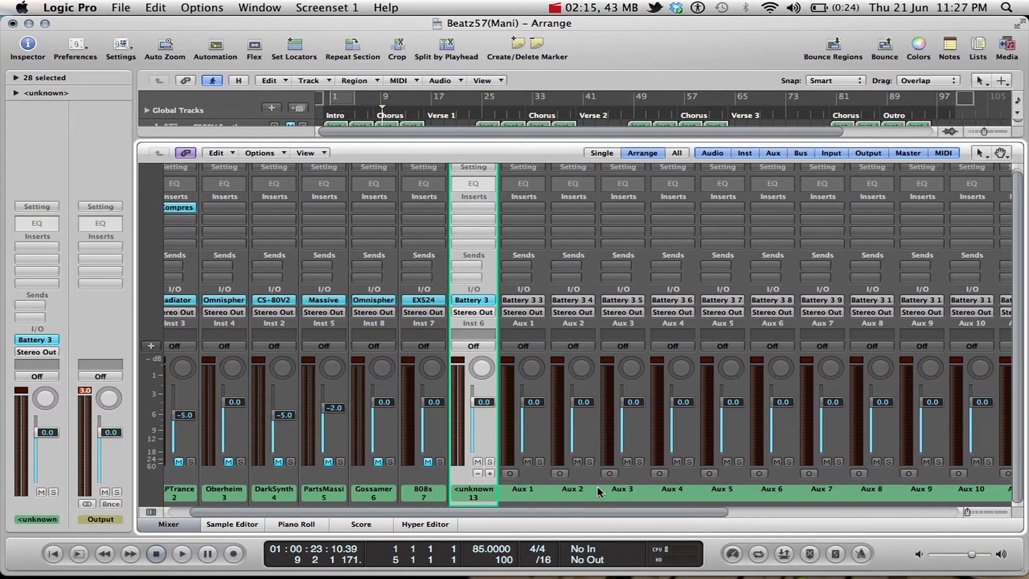
pyautogui.hscroll(9, 599, 491)
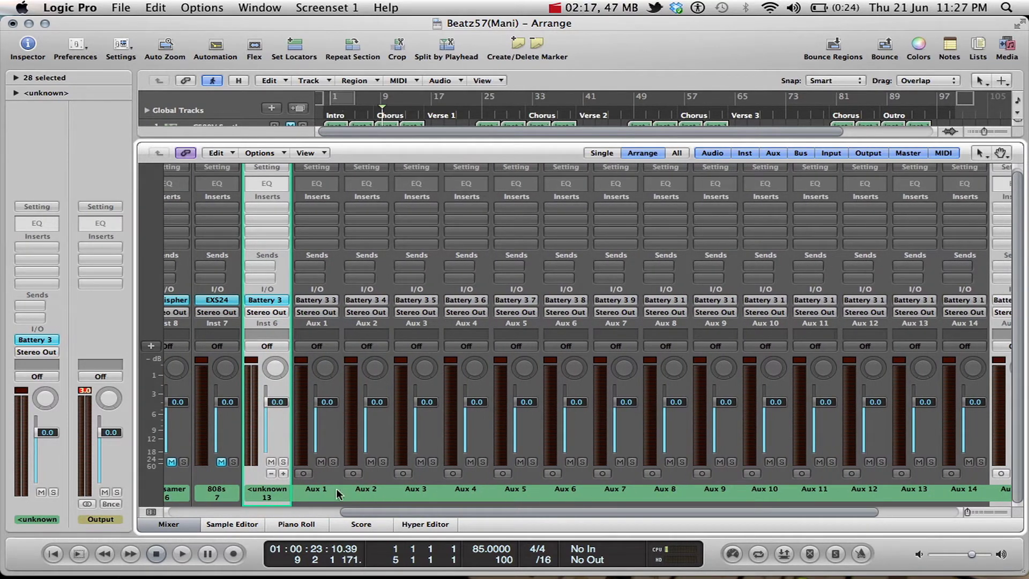
pyautogui.click(321, 302)
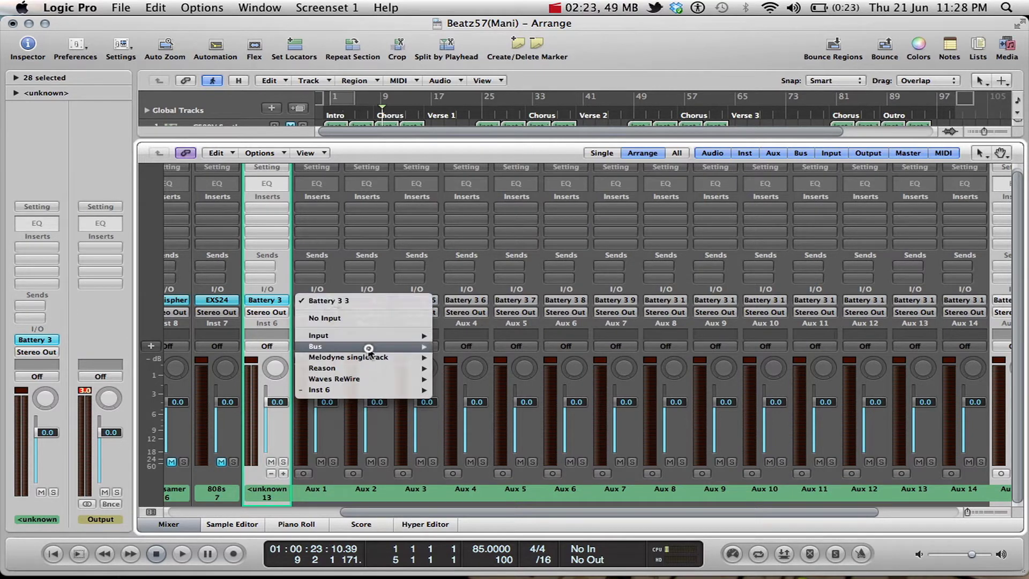
pyautogui.moveTo(384, 391)
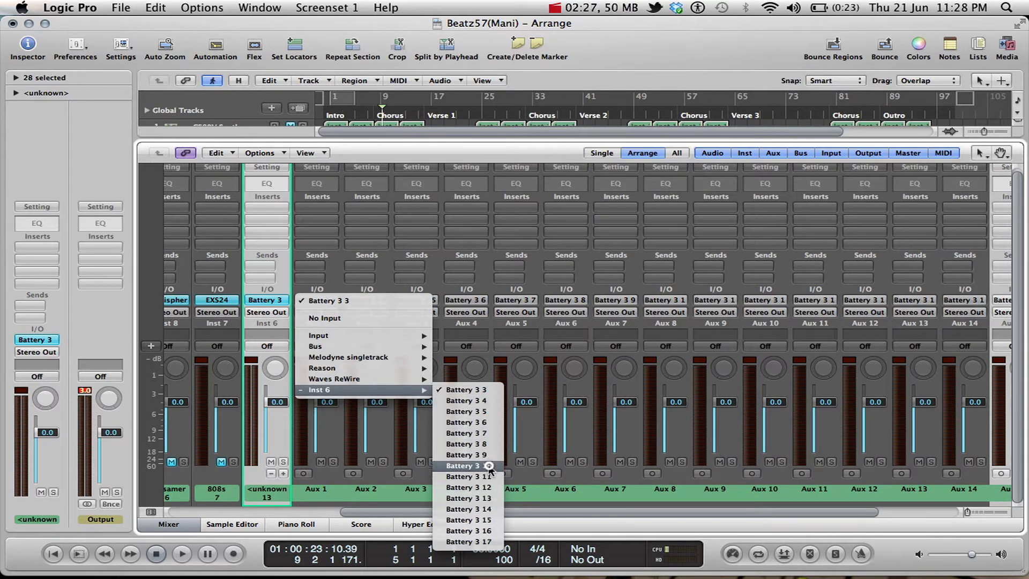
pyautogui.click(487, 253)
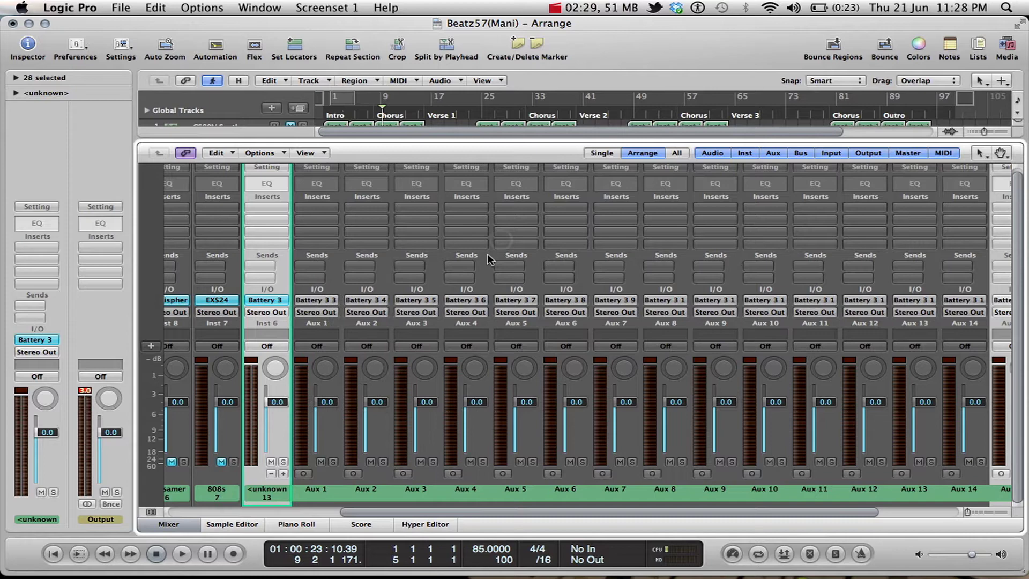
# Step: Reopen Battery 3, select the Trapaholic Kick cell A1 and browse GrenadianKillaBeat > Harris Institute
pyautogui.click(261, 299)
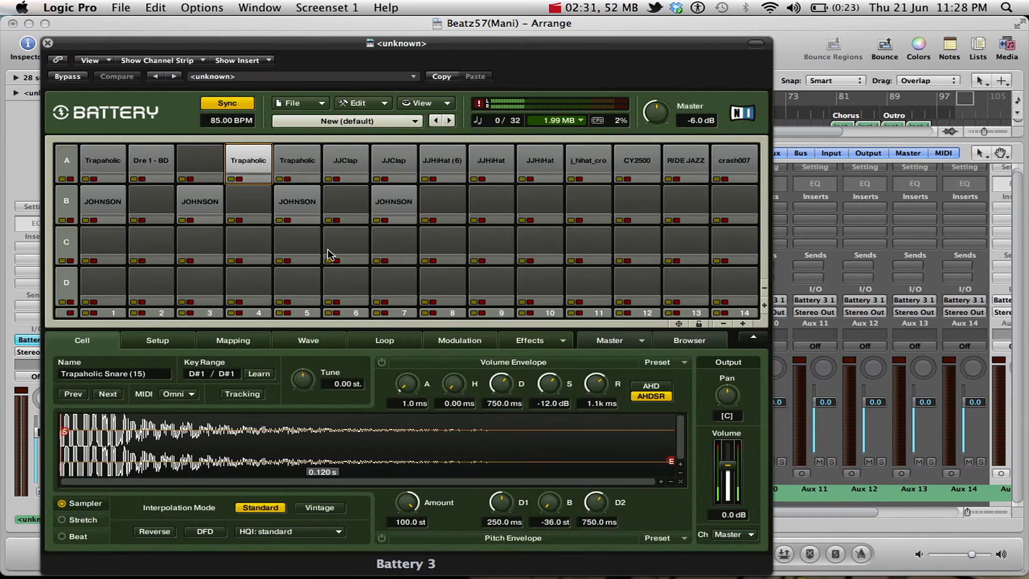
pyautogui.click(107, 165)
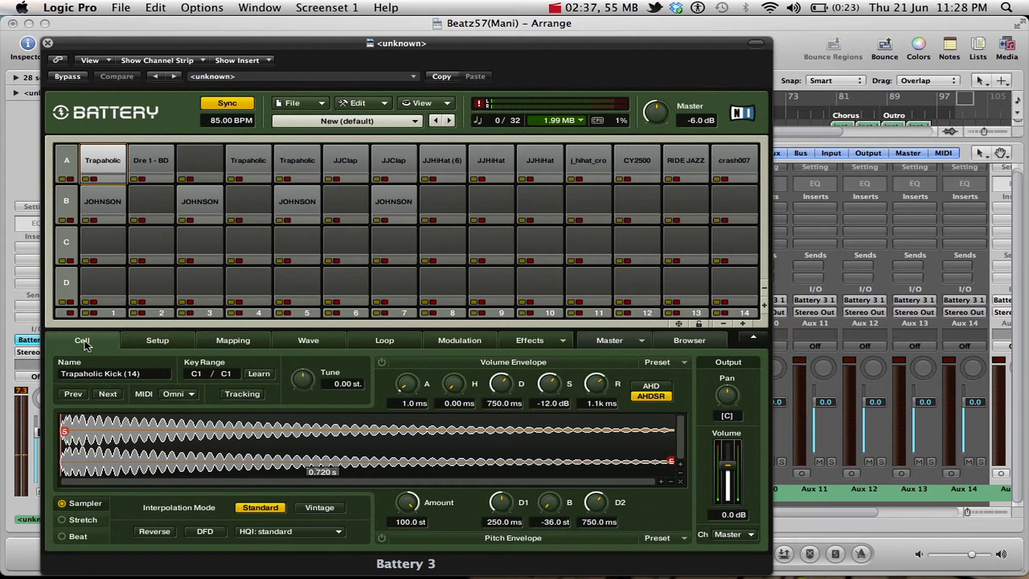
pyautogui.click(694, 346)
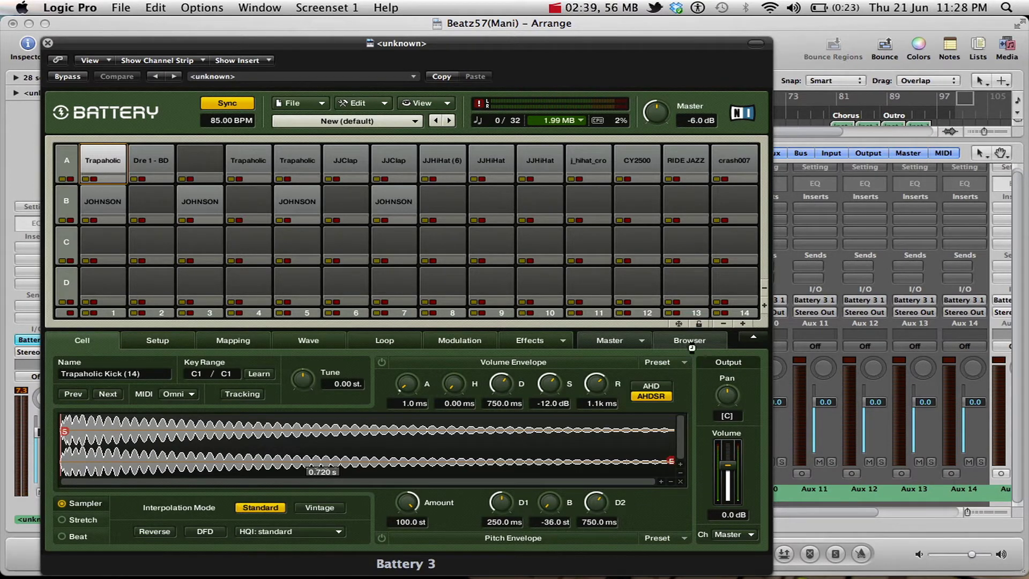
pyautogui.click(677, 339)
pyautogui.click(688, 339)
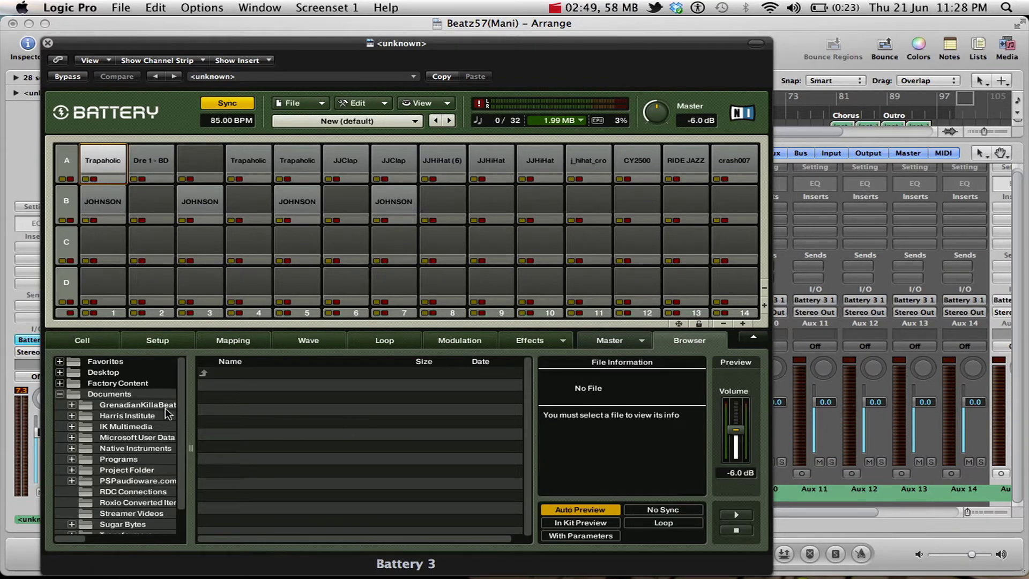
pyautogui.click(145, 405)
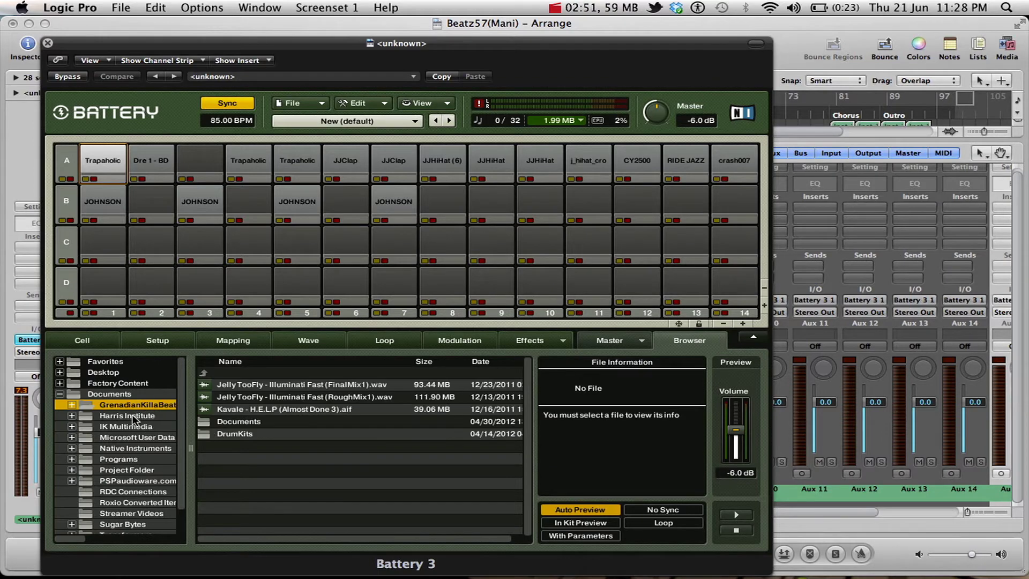
pyautogui.click(133, 416)
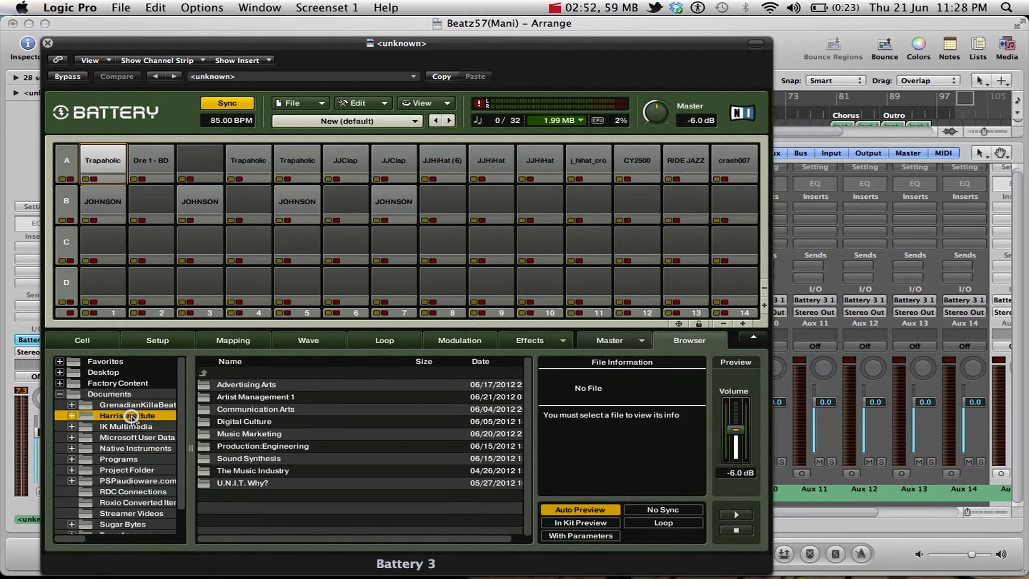
pyautogui.click(75, 340)
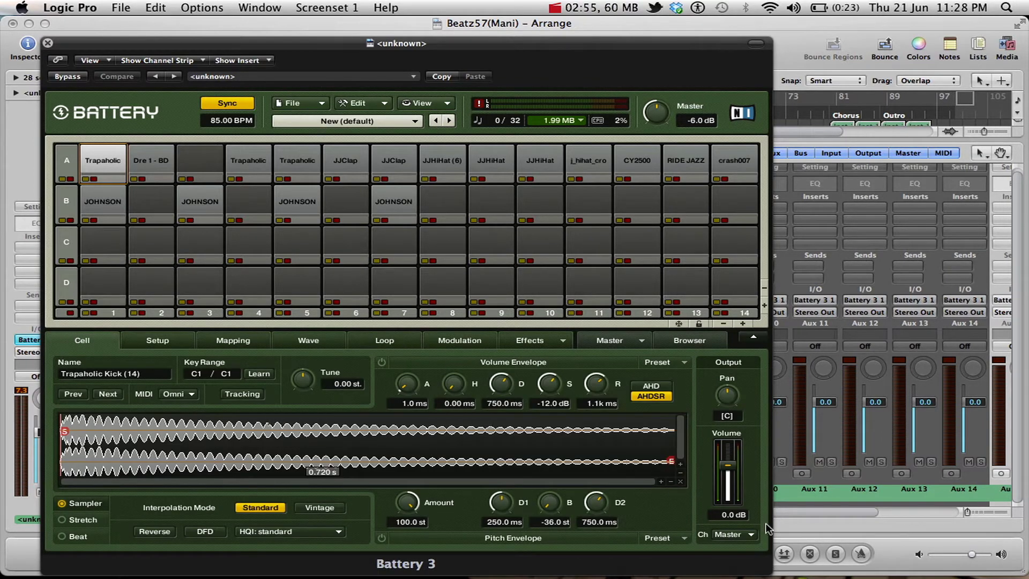
# Step: Route the Trapaholic Kick cell to Mono 3 and Dre 1 - BD to Mono 4
pyautogui.click(750, 534)
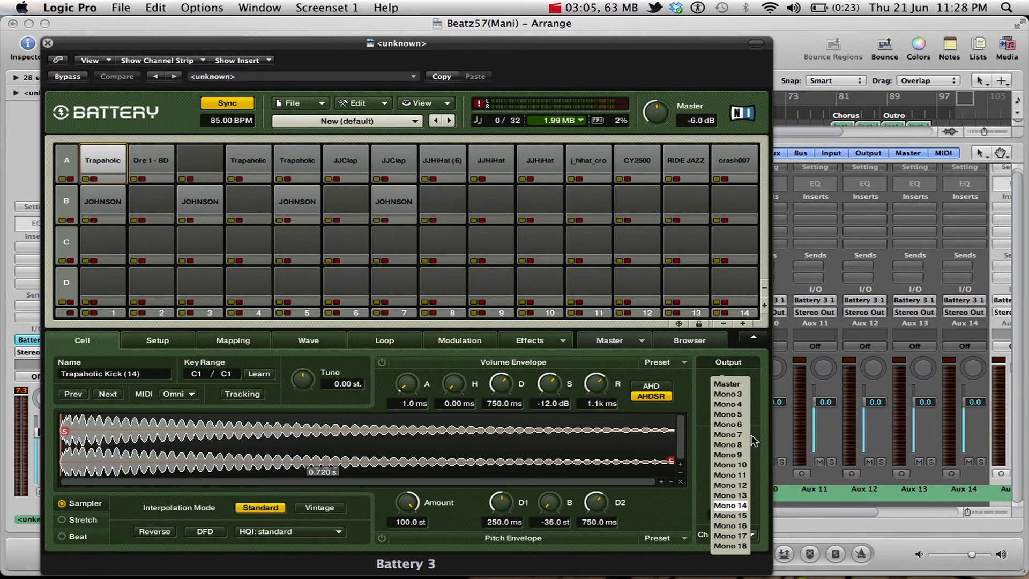
pyautogui.click(729, 397)
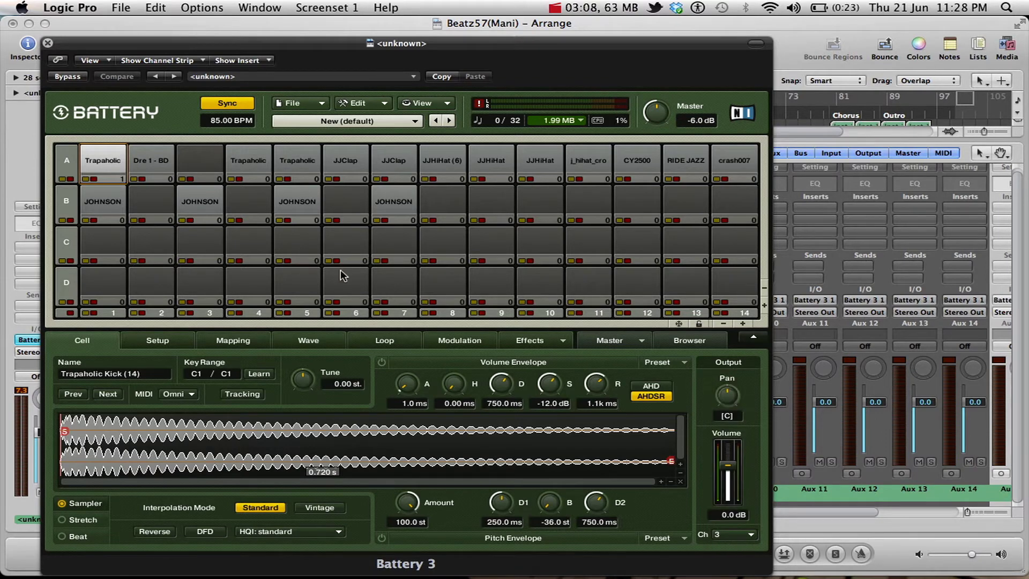
pyautogui.click(155, 162)
pyautogui.click(114, 163)
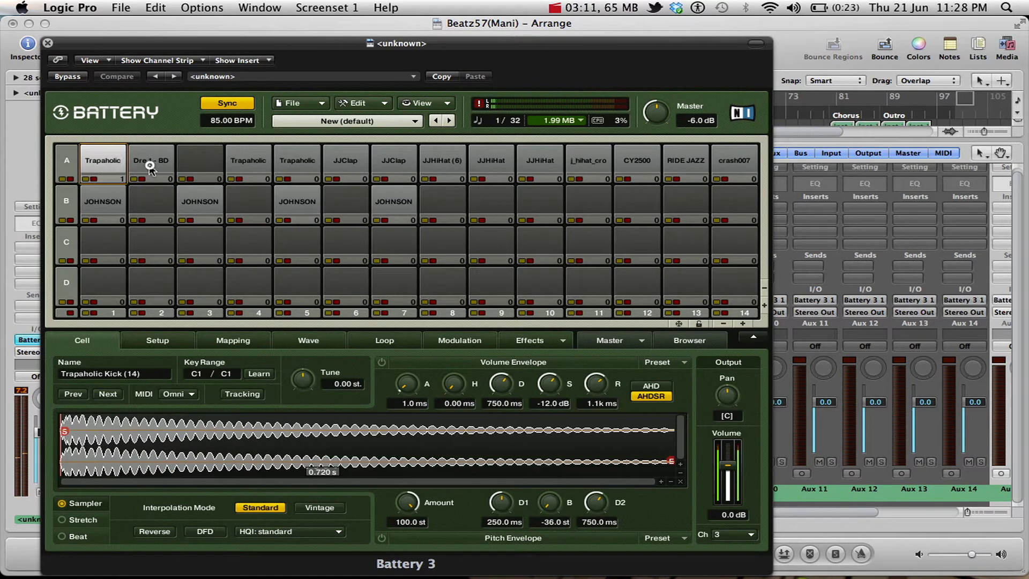
pyautogui.click(148, 164)
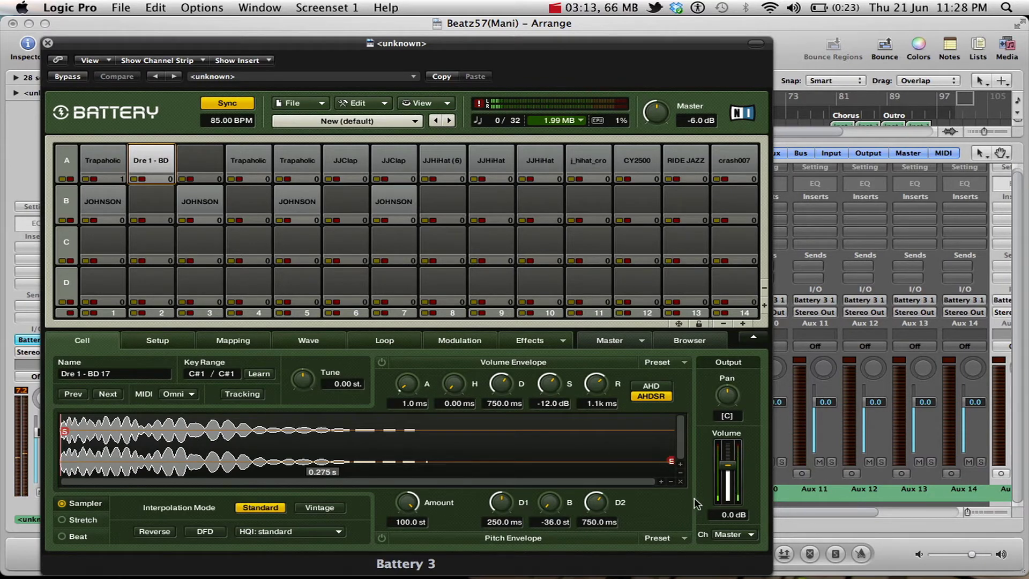
pyautogui.click(735, 534)
pyautogui.click(739, 404)
# Step: Route the Trapaholic Snare cell to Mono 5 and the Trapaholic Clap to Mono 6
pyautogui.click(248, 162)
pyautogui.click(298, 162)
pyautogui.click(248, 163)
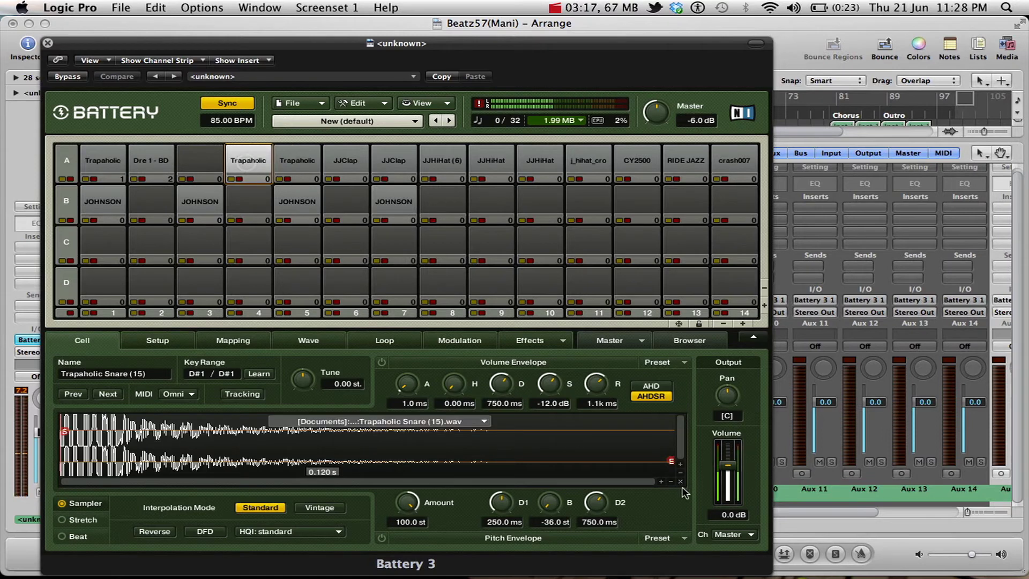
pyautogui.click(735, 534)
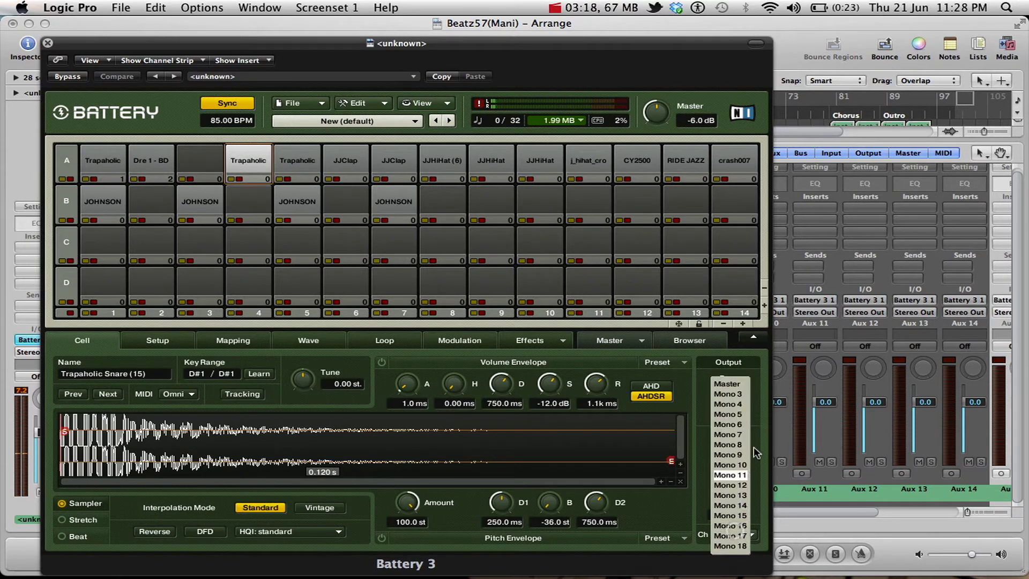
pyautogui.click(740, 419)
pyautogui.click(316, 176)
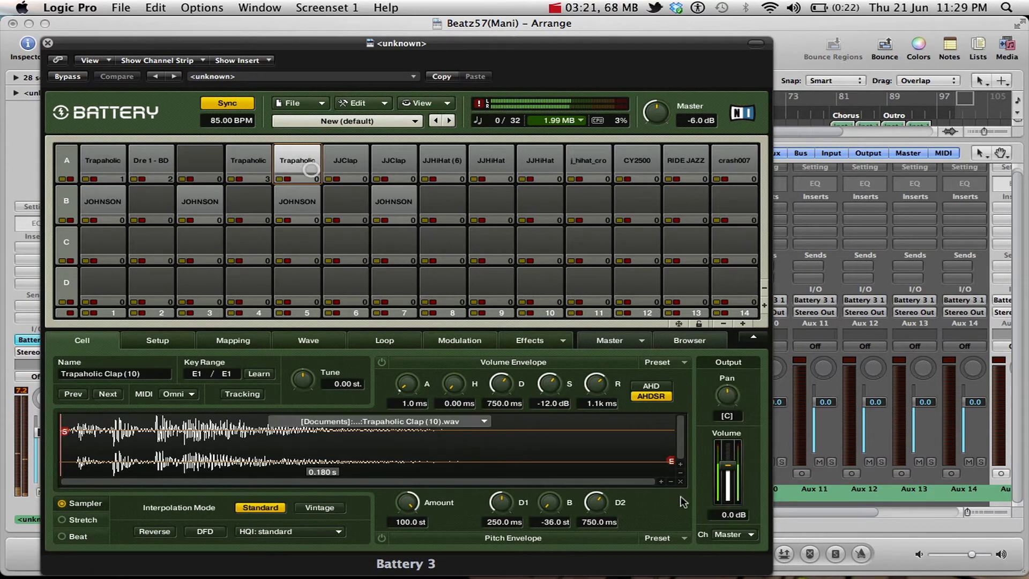
pyautogui.click(734, 534)
pyautogui.click(734, 425)
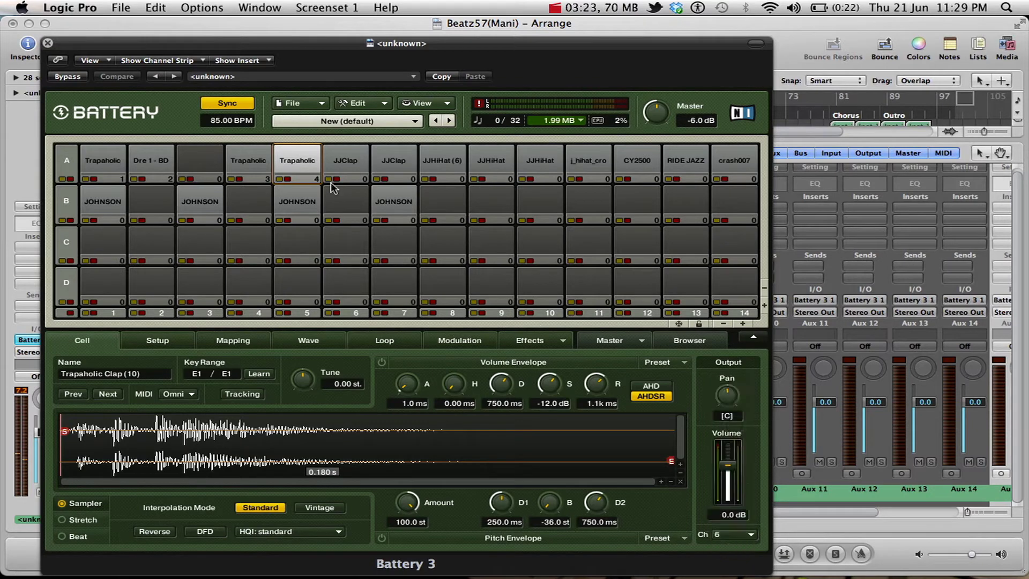
# Step: Compare the JJClap, Trapaholic clap and neighbouring hi-hat cells and their outputs
pyautogui.click(354, 160)
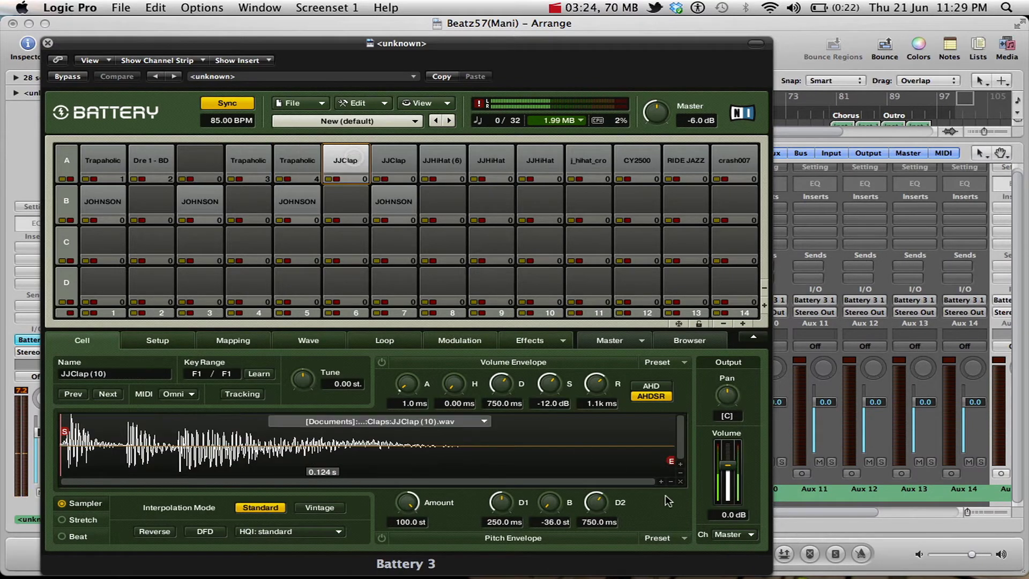
pyautogui.click(307, 170)
pyautogui.click(348, 163)
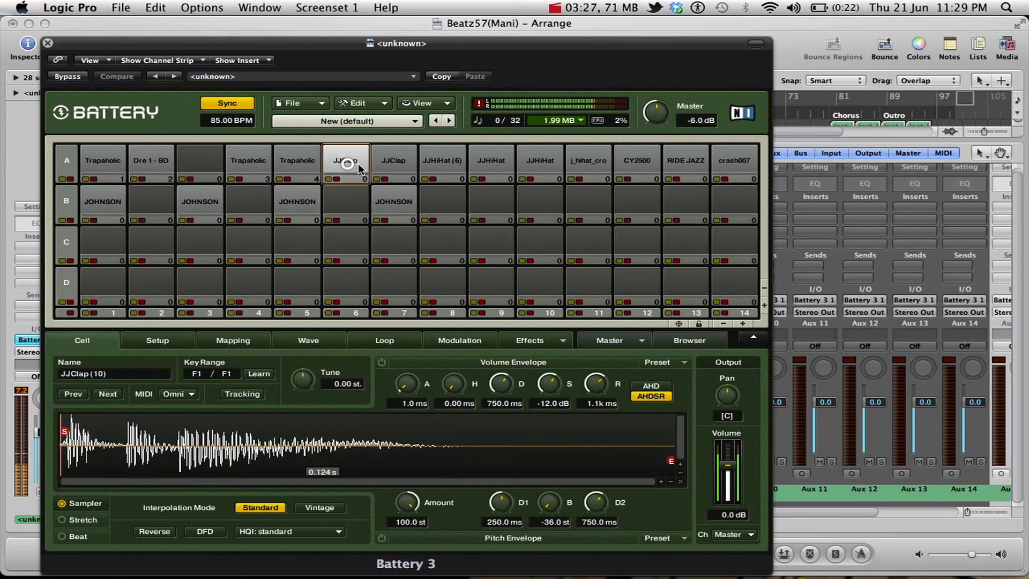
pyautogui.click(394, 163)
pyautogui.click(438, 161)
pyautogui.click(394, 163)
pyautogui.click(338, 168)
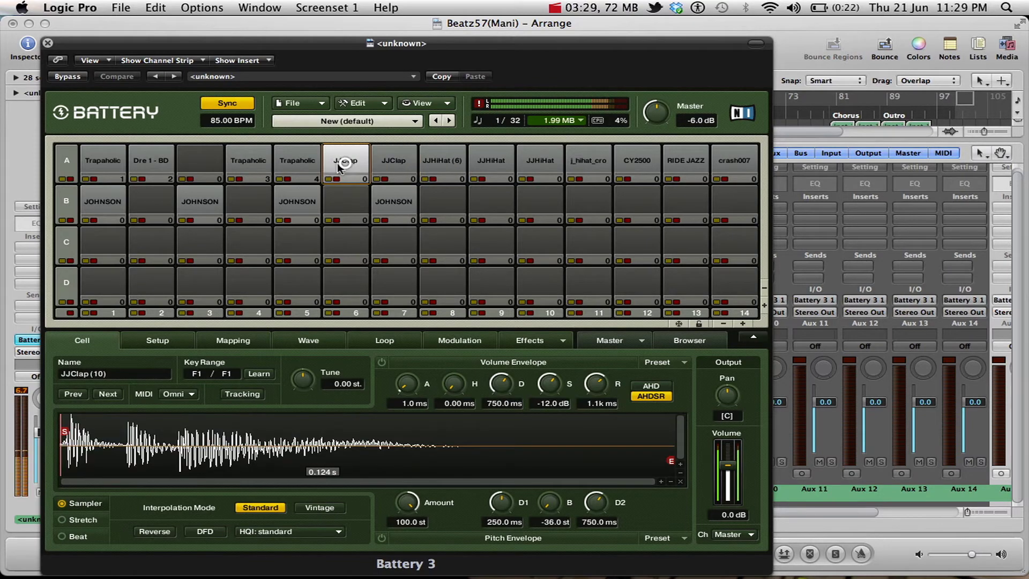
pyautogui.click(309, 166)
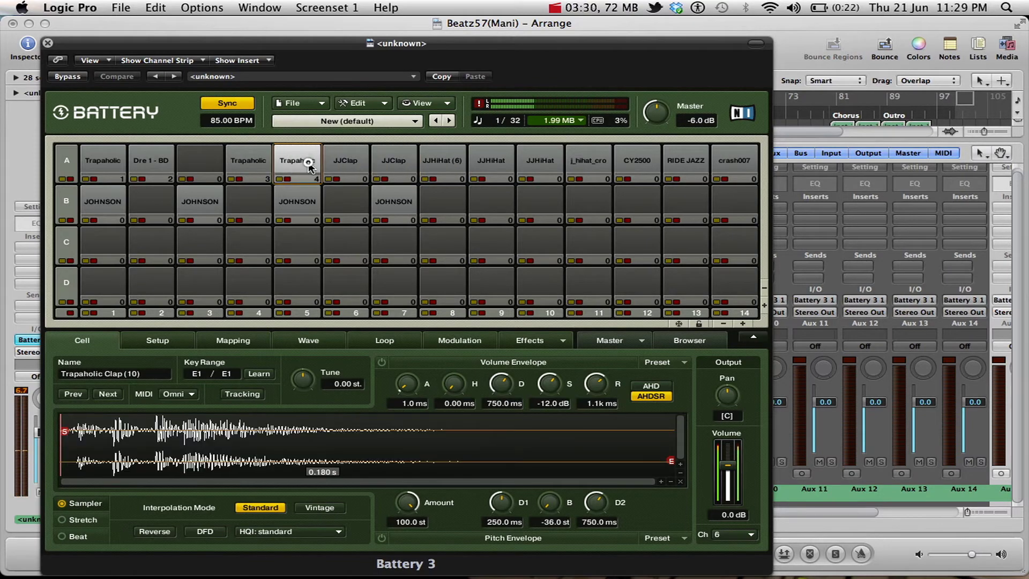
# Step: Route both JJClap cells to Mono 6 and the JJHiHat (6) cell to Mono 7
pyautogui.click(341, 156)
pyautogui.click(735, 534)
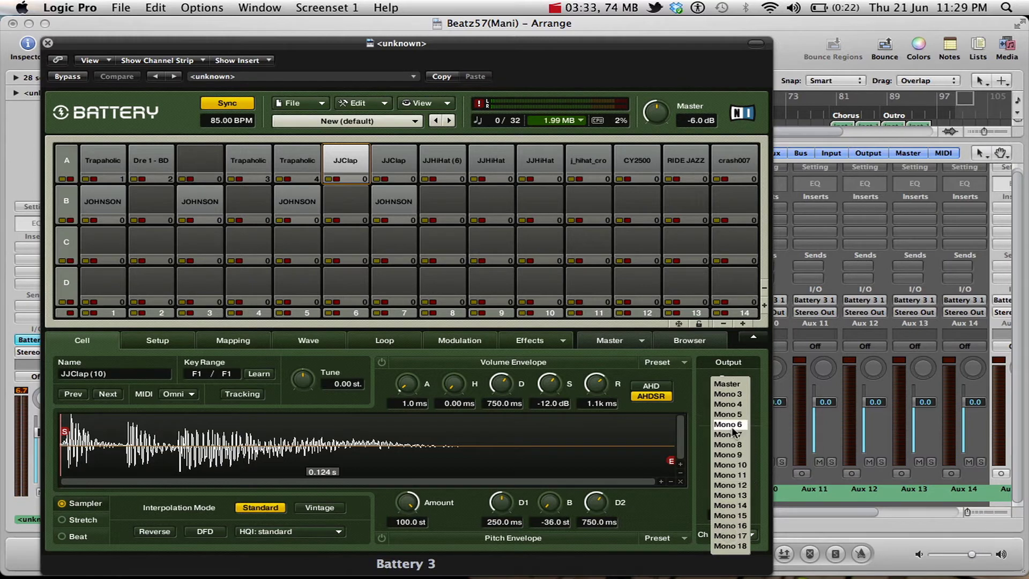
pyautogui.click(732, 425)
pyautogui.click(393, 162)
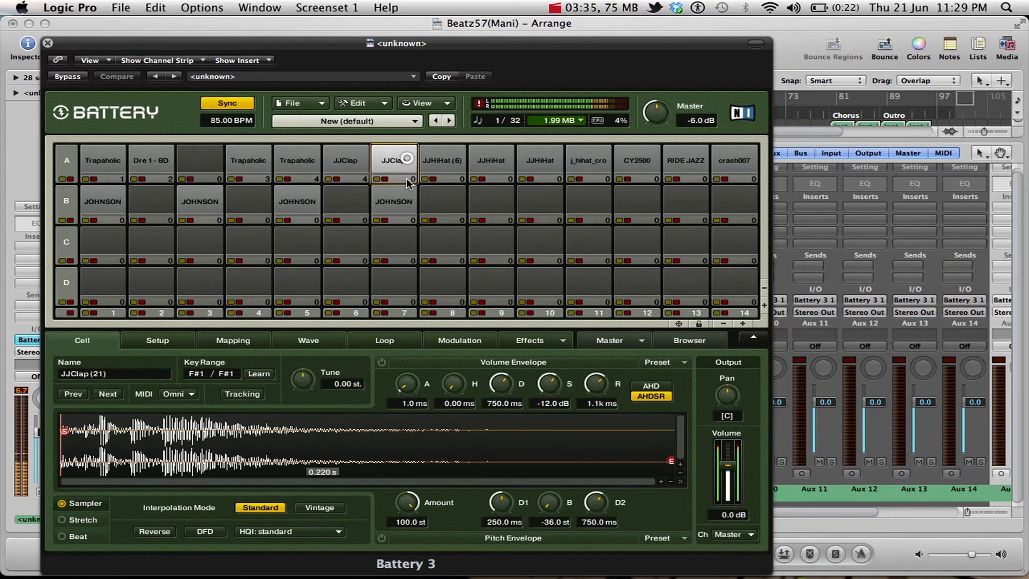
pyautogui.click(726, 533)
pyautogui.click(732, 425)
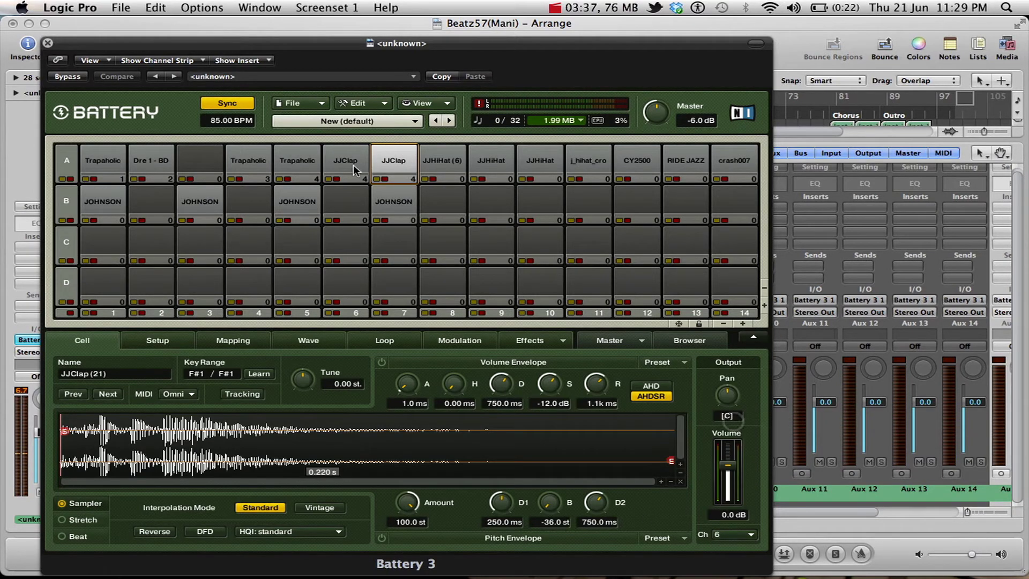
pyautogui.click(444, 164)
pyautogui.click(744, 539)
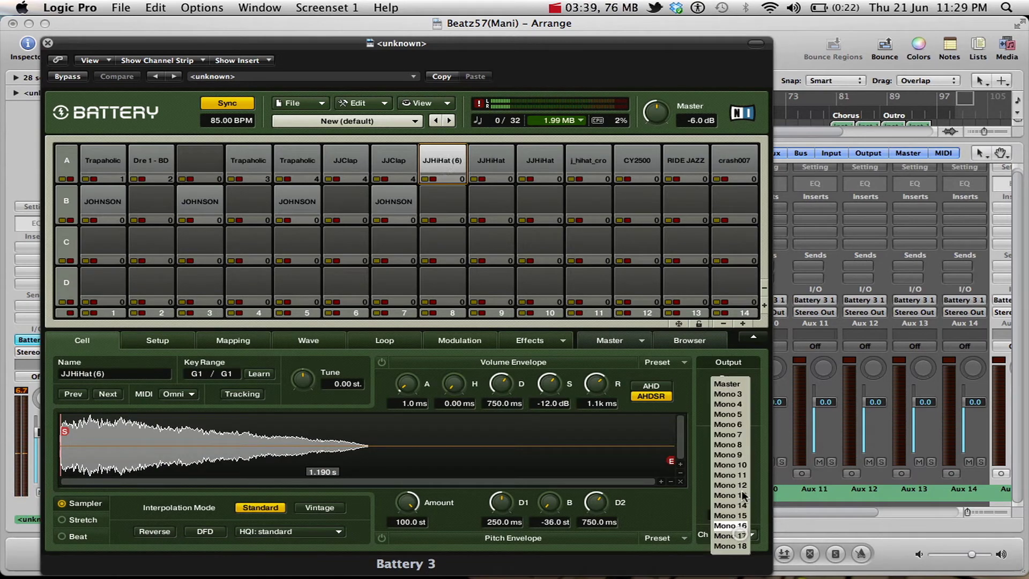
pyautogui.click(732, 434)
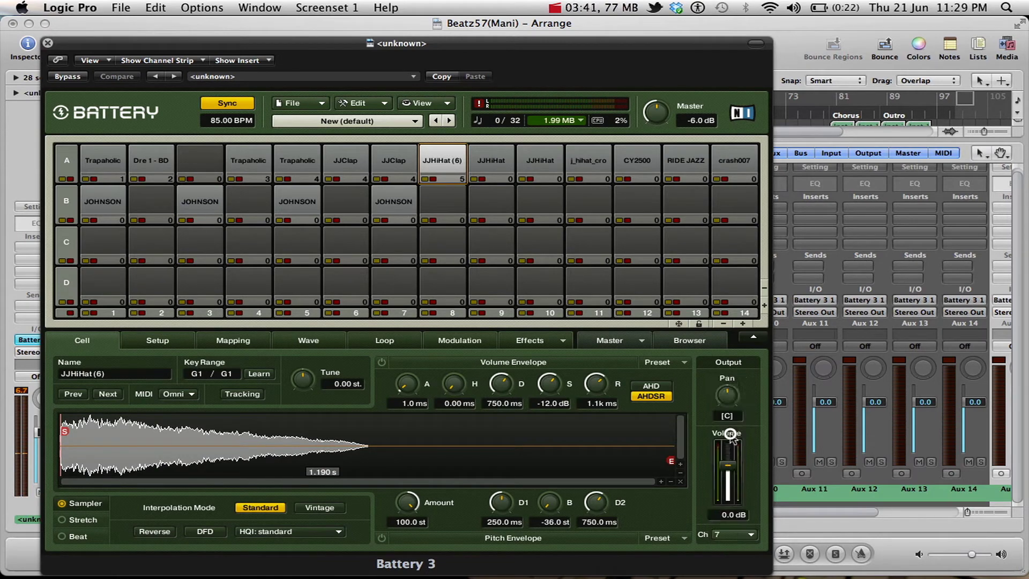
pyautogui.click(506, 160)
# Step: Route the A9 JJHiHat cell to Mono 8
pyautogui.click(547, 161)
pyautogui.click(592, 162)
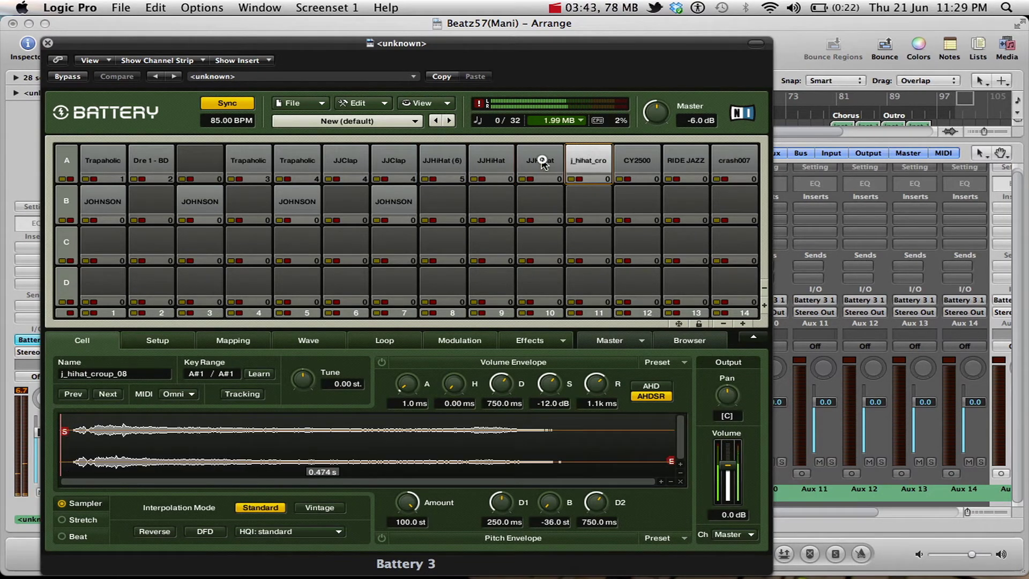
pyautogui.click(490, 161)
pyautogui.click(751, 533)
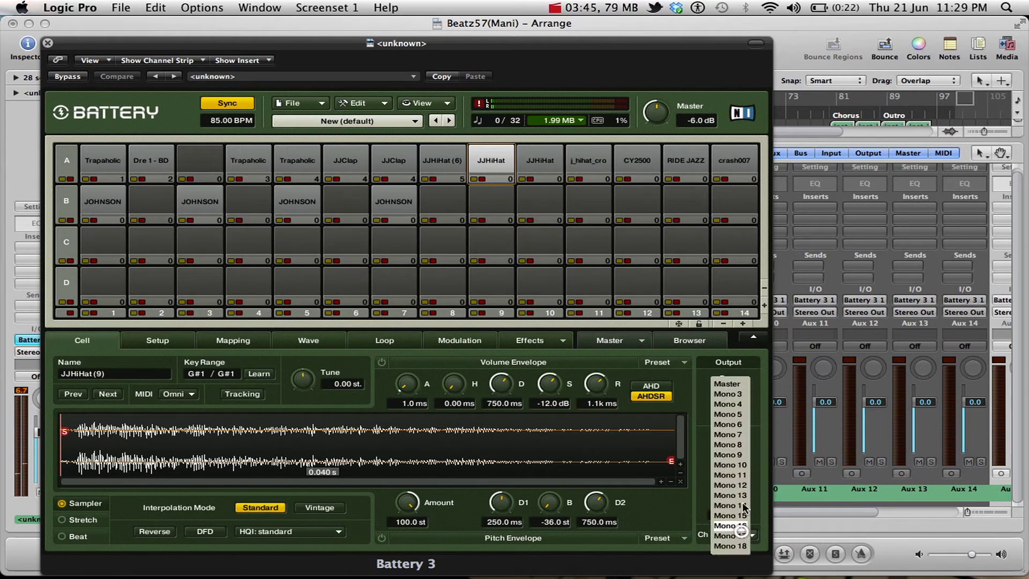
pyautogui.click(741, 453)
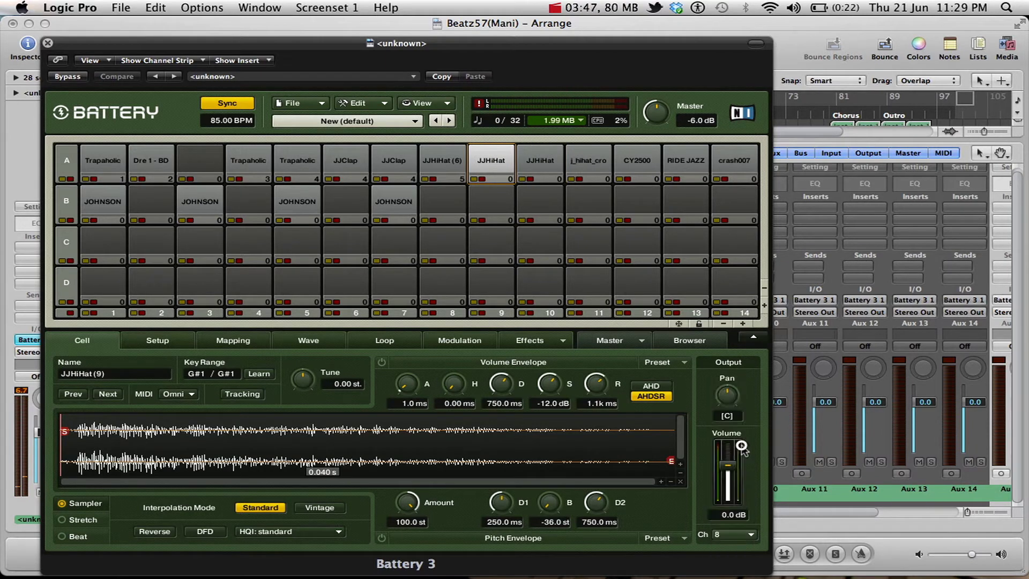
# Step: Route the A10 JJHiHat cell to Mono 8 as well
pyautogui.click(547, 167)
pyautogui.click(730, 534)
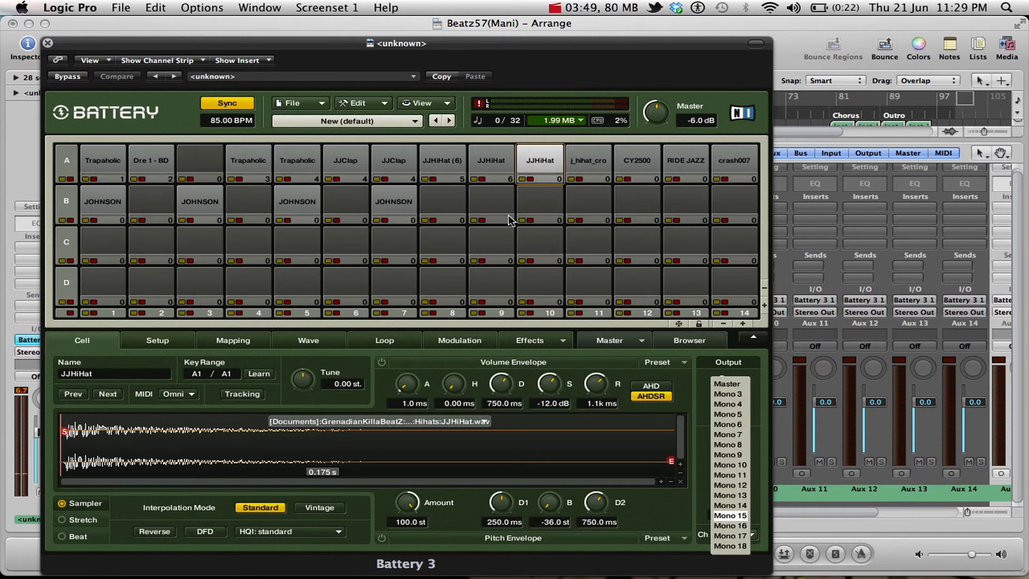
pyautogui.click(445, 161)
pyautogui.click(491, 164)
pyautogui.click(534, 164)
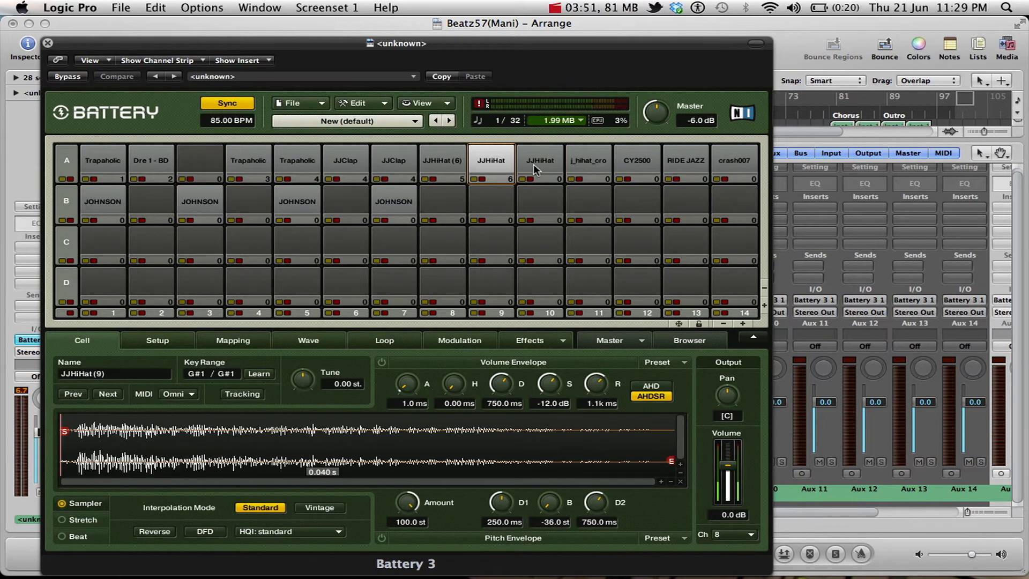
pyautogui.click(541, 165)
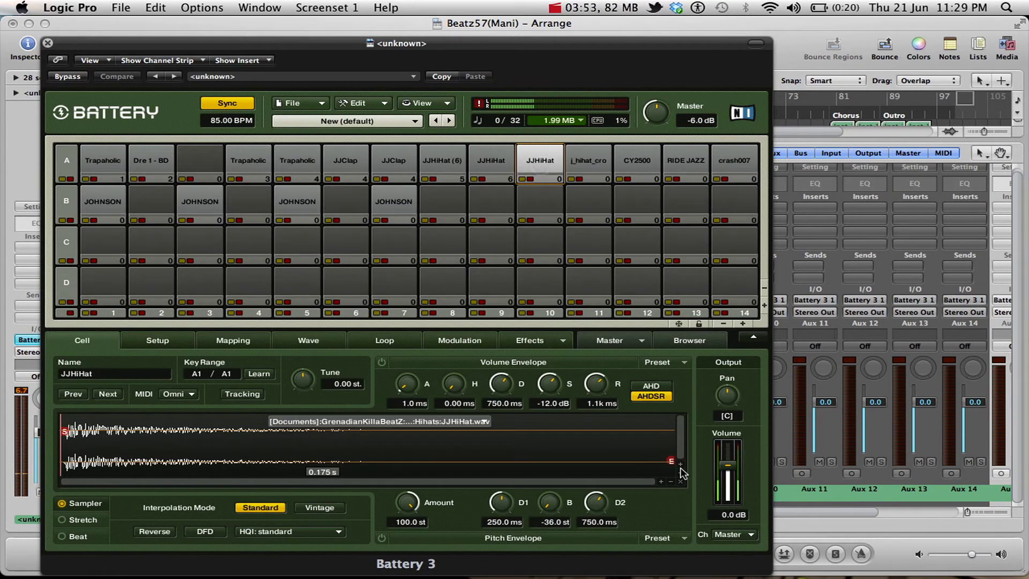
pyautogui.click(728, 533)
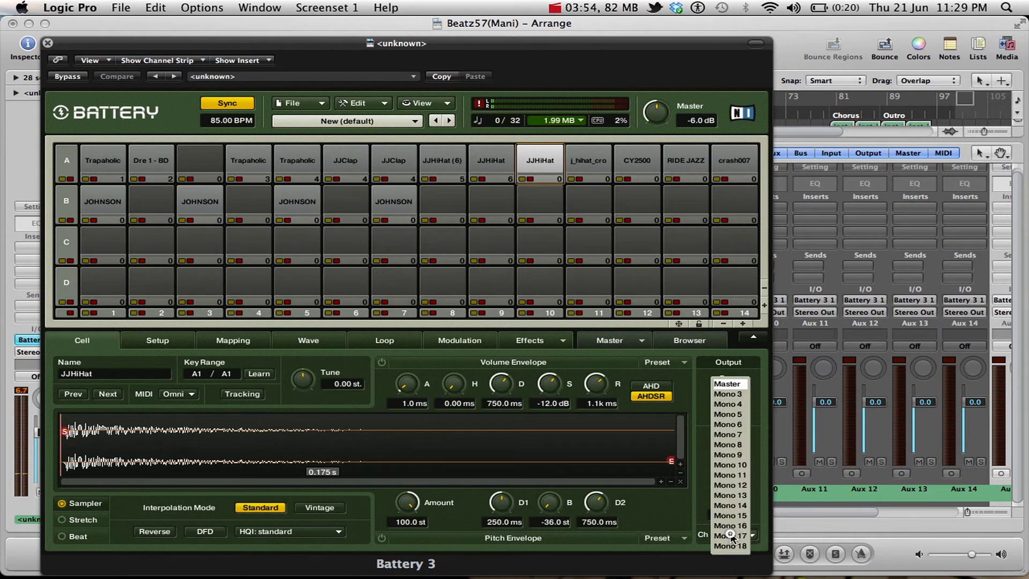
pyautogui.click(729, 444)
# Step: Route j_hihat_croup_08 to Mono 9, CY2500 to Mono 10, RIDE JAZZ to Mono 11, crash007 to Mono 12
pyautogui.click(590, 161)
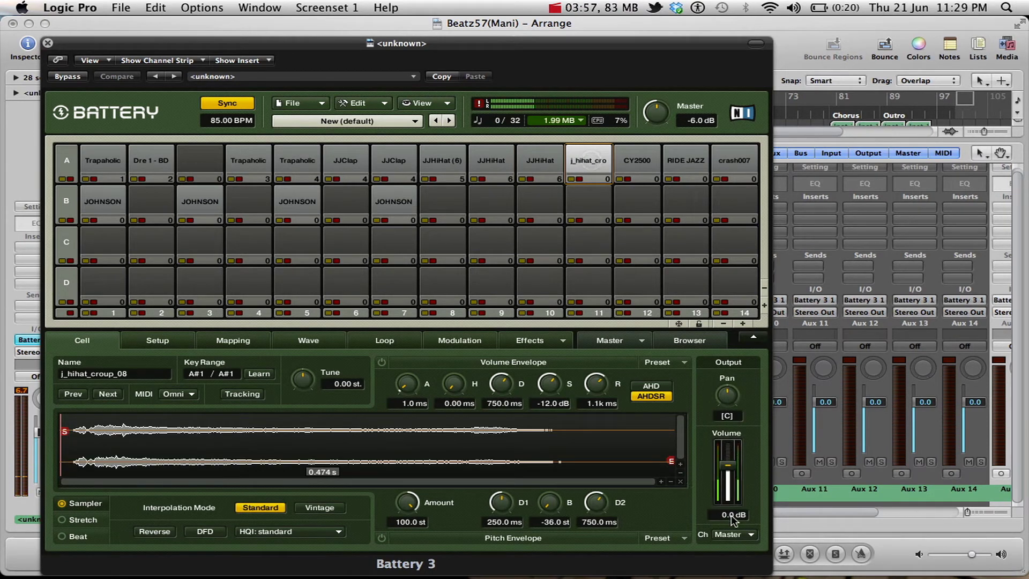
pyautogui.click(742, 534)
pyautogui.click(740, 456)
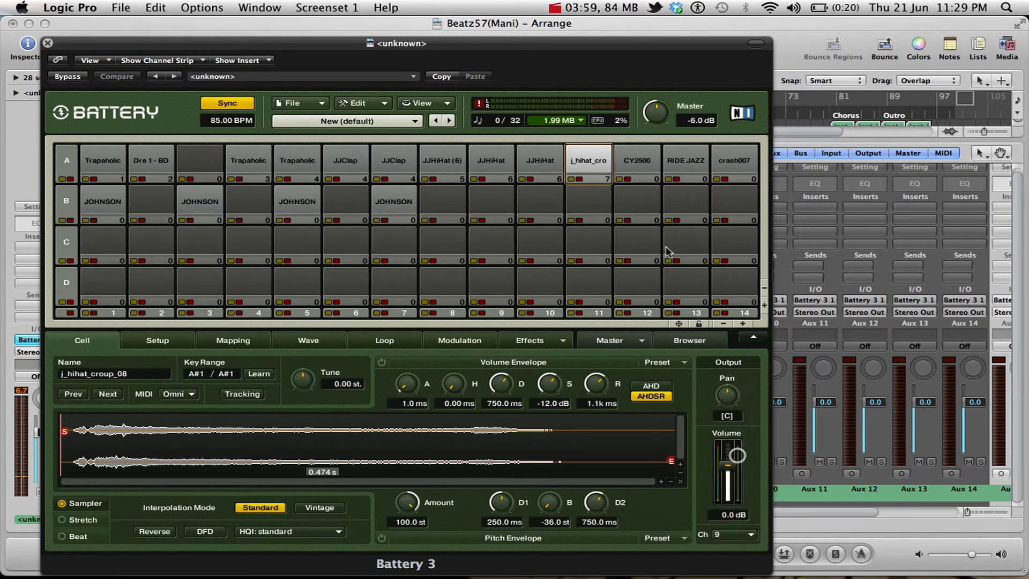
pyautogui.click(642, 161)
pyautogui.click(735, 533)
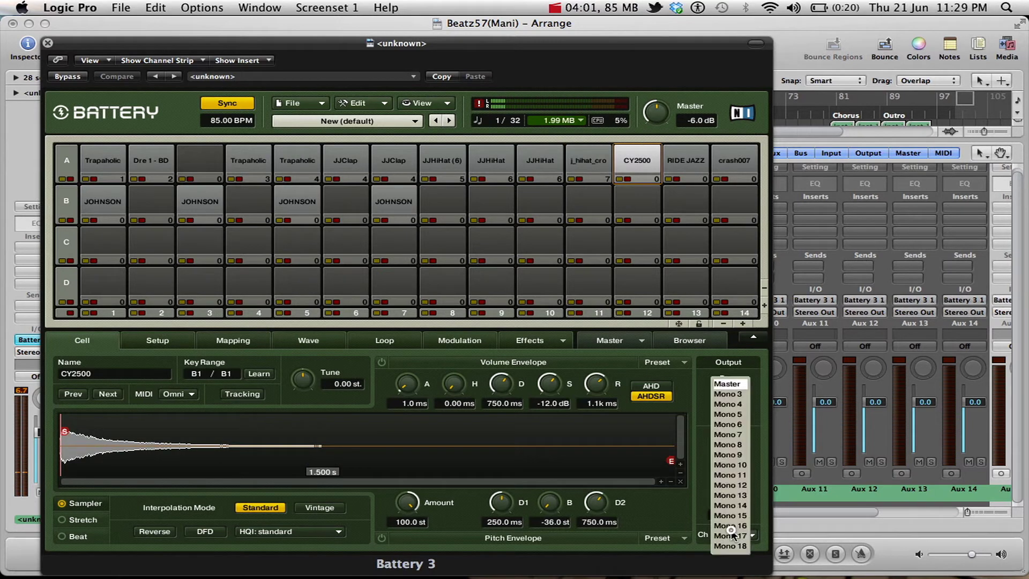
pyautogui.click(740, 465)
pyautogui.click(691, 172)
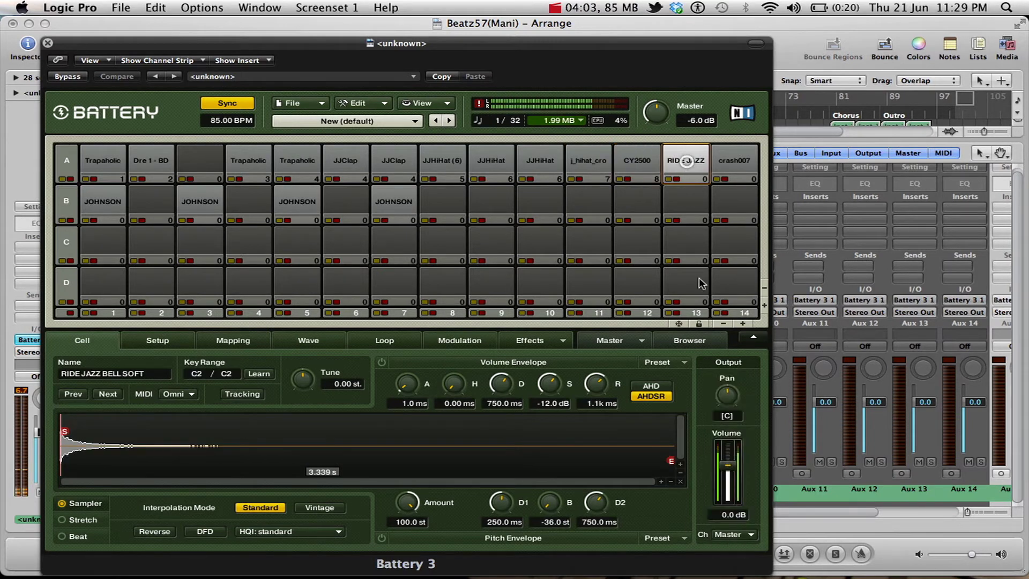
pyautogui.click(738, 537)
pyautogui.click(739, 477)
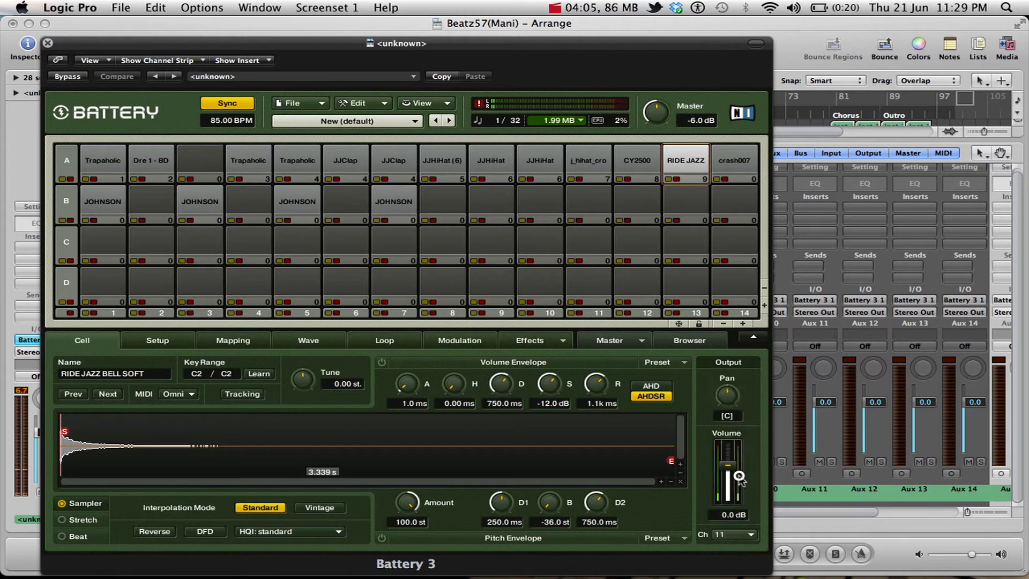
pyautogui.click(738, 167)
pyautogui.click(738, 534)
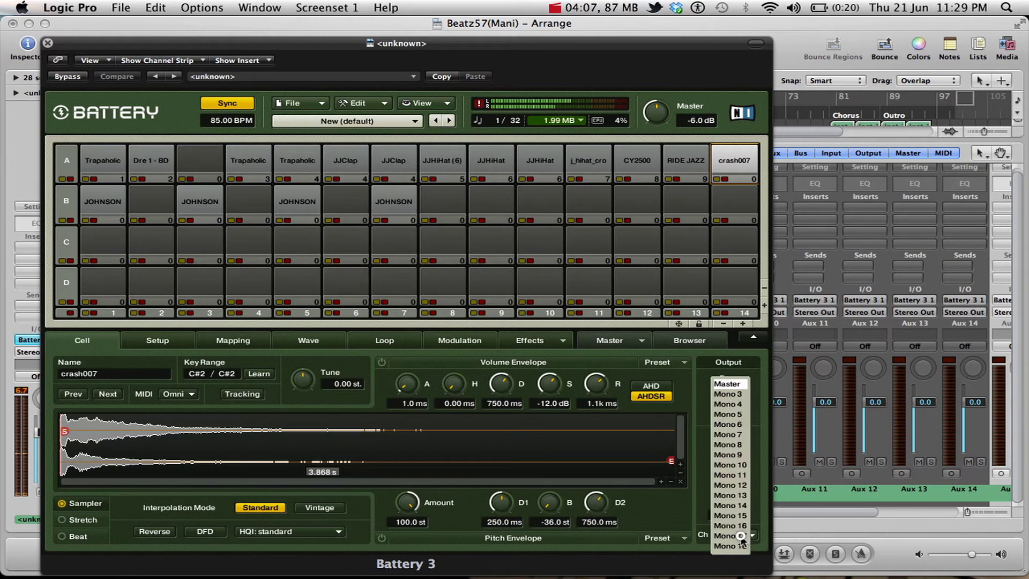
pyautogui.click(742, 488)
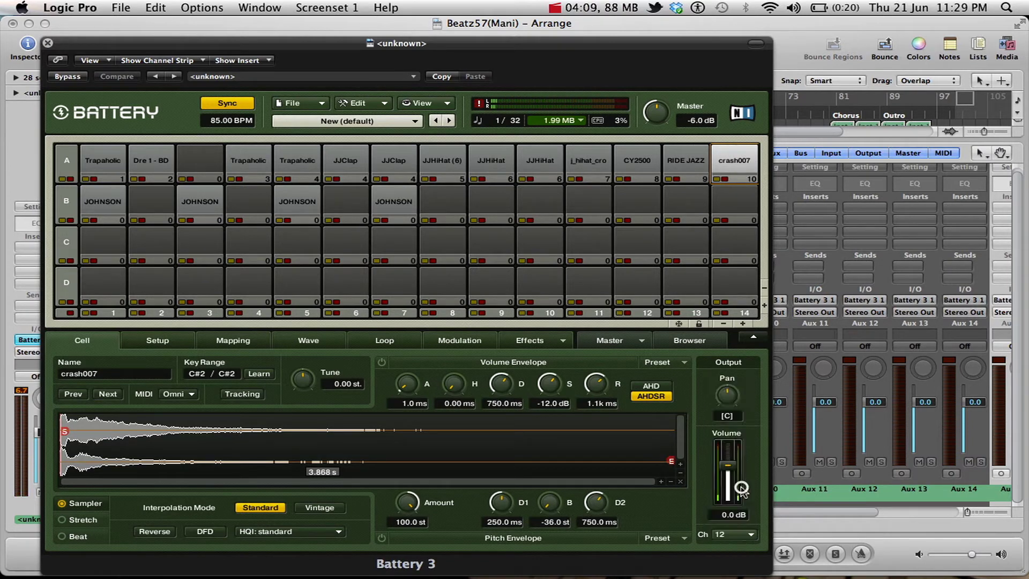
# Step: Route the four JOHNSON tom cells to Mono 13, then close Battery 3 and start playback
pyautogui.click(92, 201)
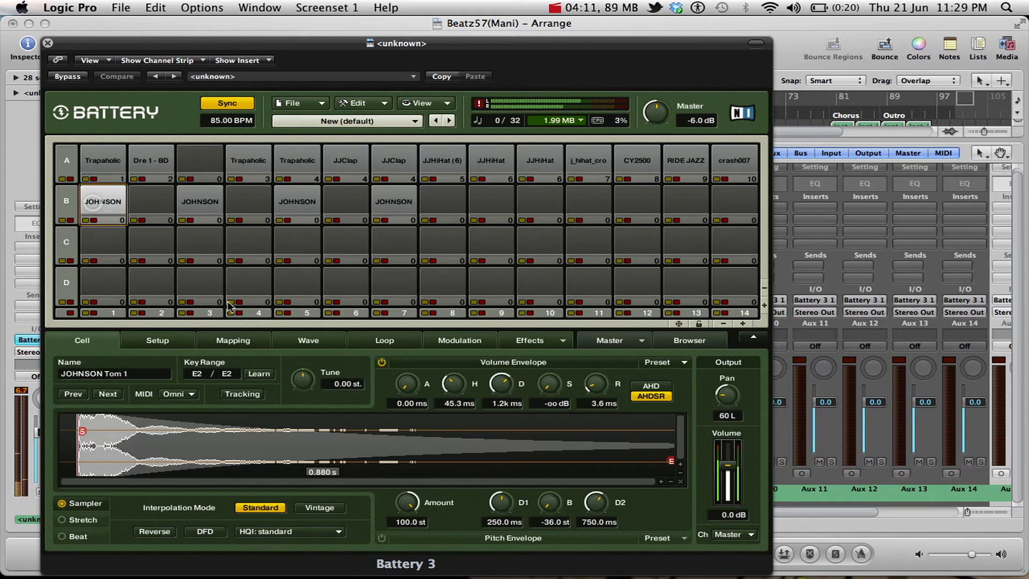
pyautogui.click(739, 534)
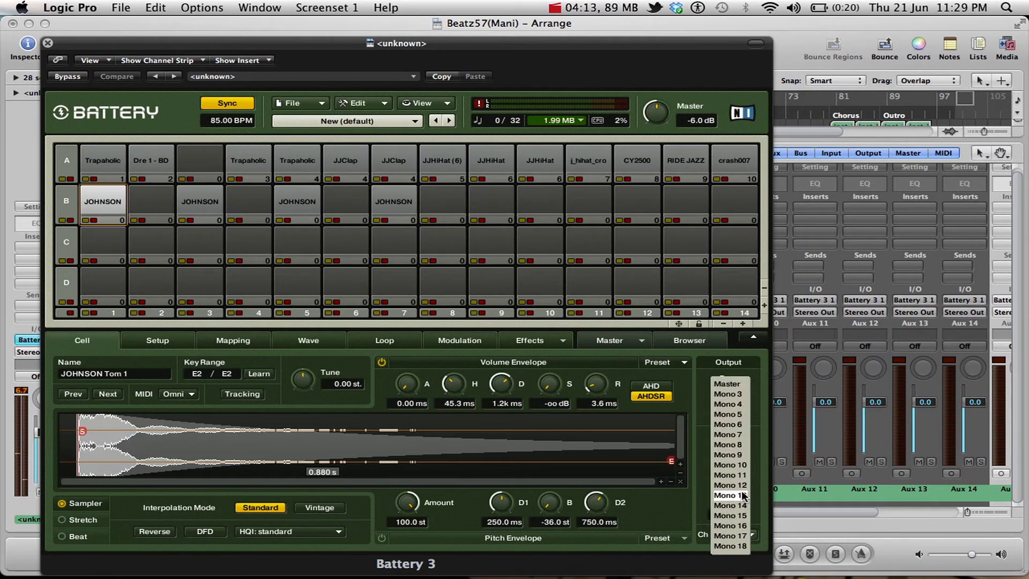
pyautogui.click(743, 495)
pyautogui.click(213, 207)
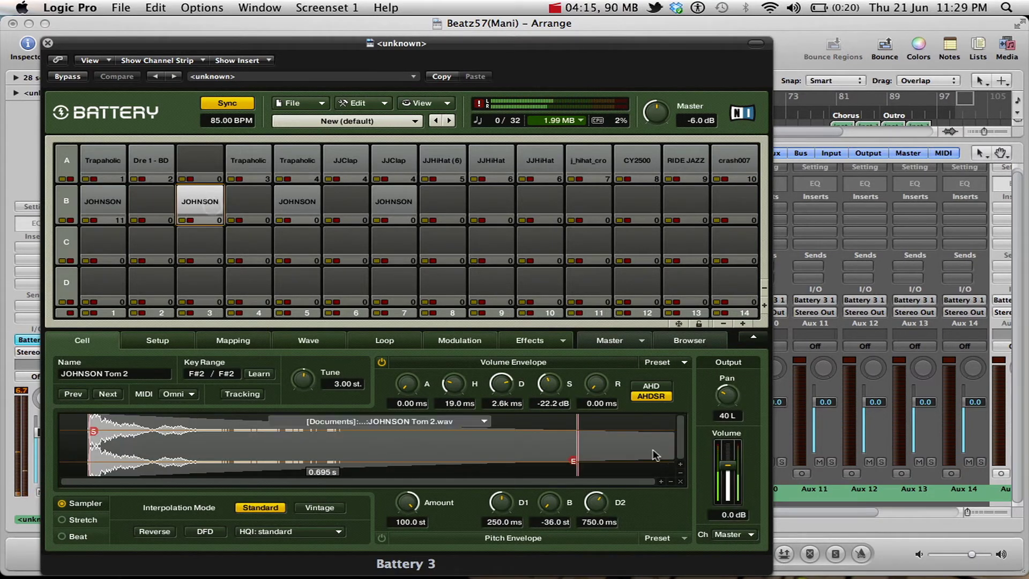
pyautogui.click(748, 534)
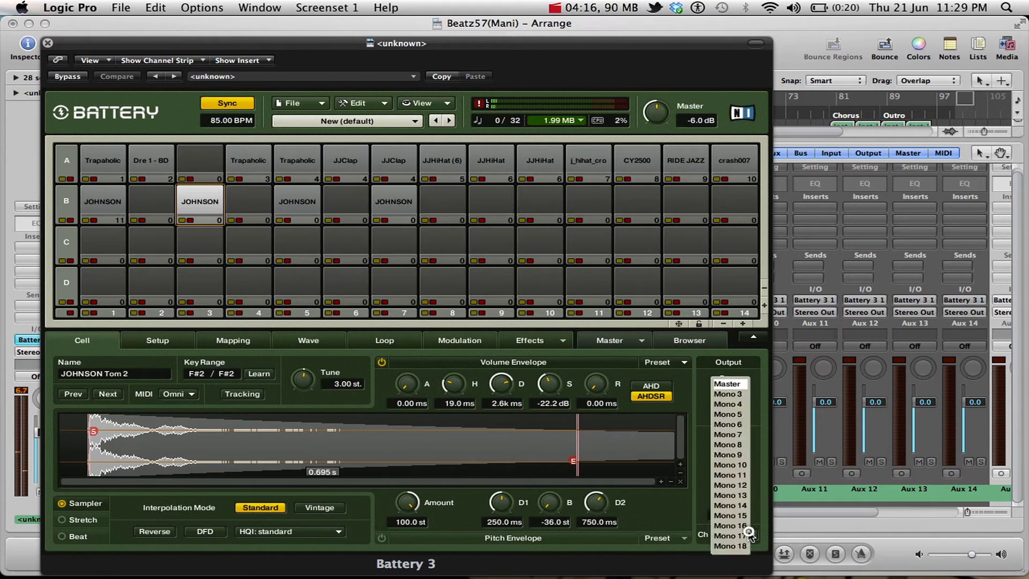
pyautogui.click(740, 495)
pyautogui.click(297, 206)
pyautogui.click(729, 530)
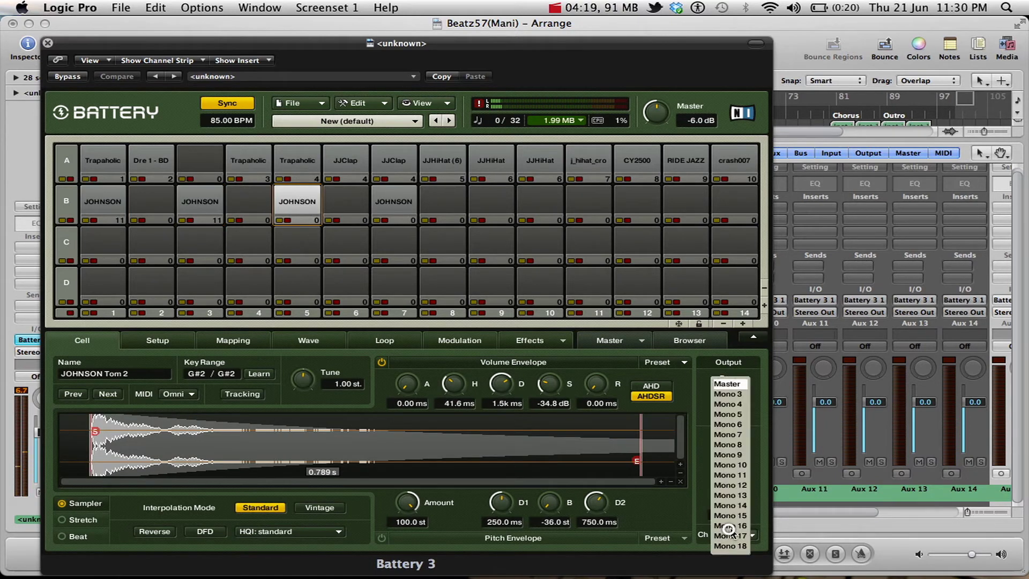
pyautogui.click(745, 496)
pyautogui.click(399, 208)
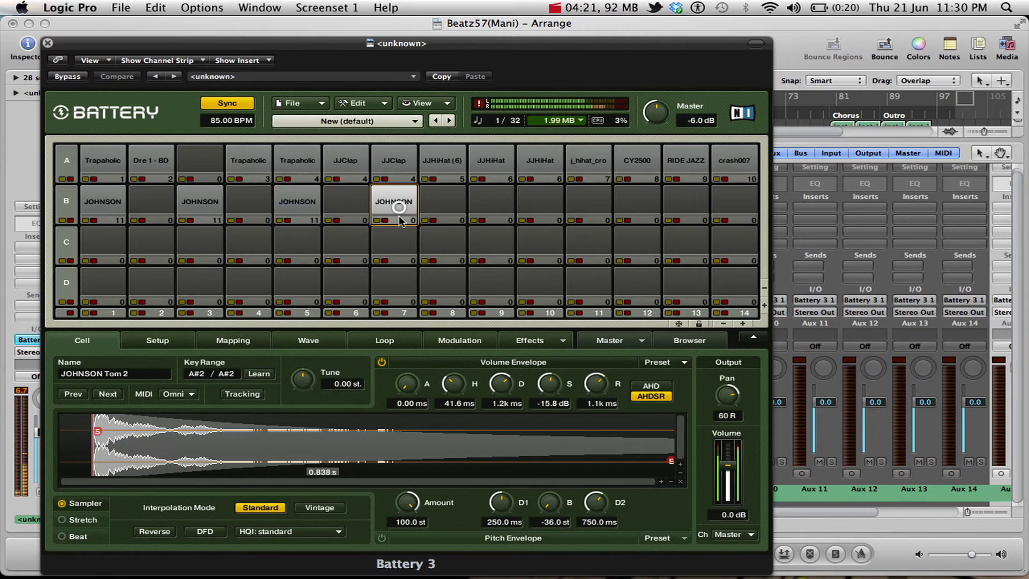
pyautogui.click(749, 536)
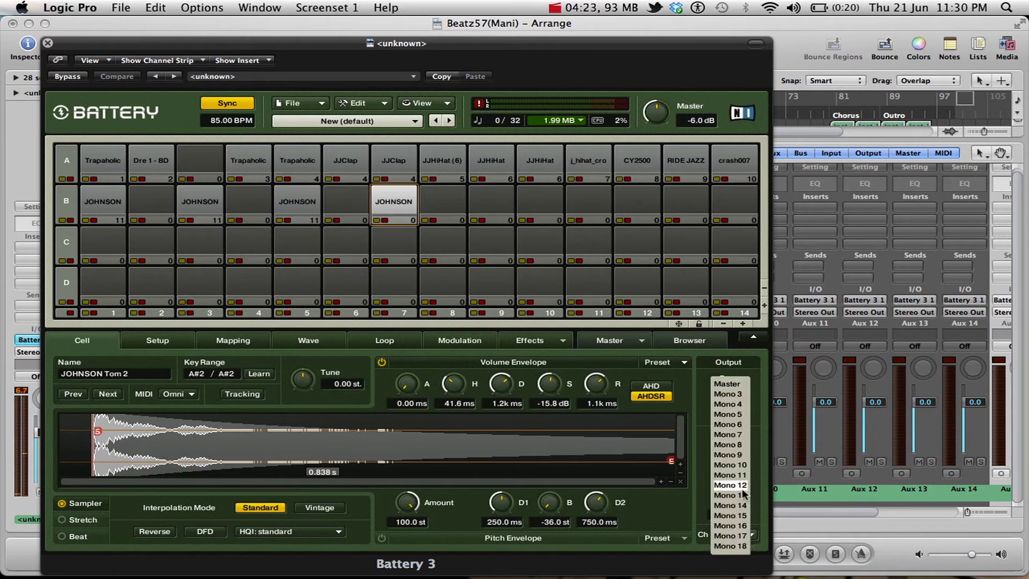
pyautogui.click(743, 496)
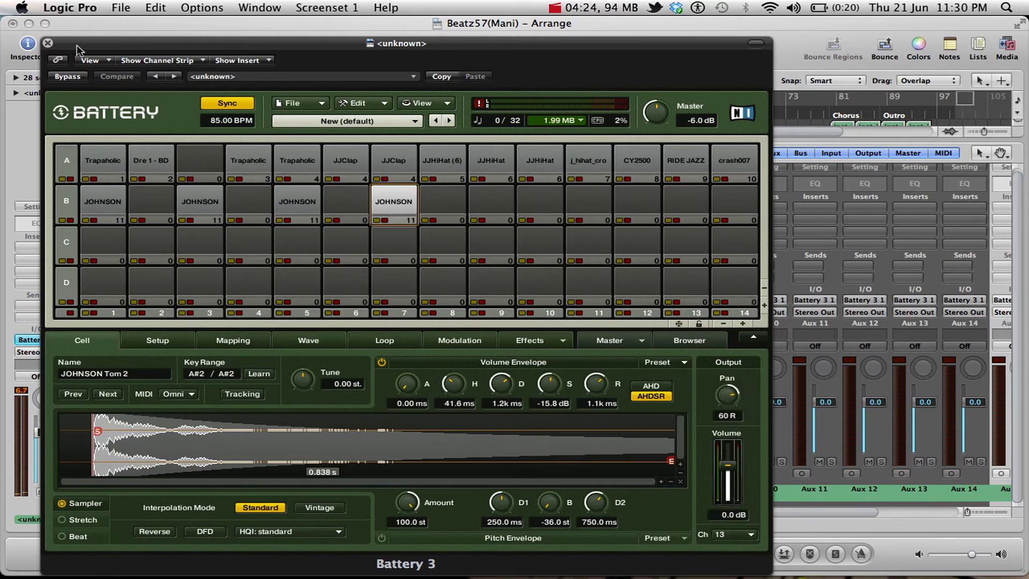
pyautogui.click(44, 43)
pyautogui.press('space')
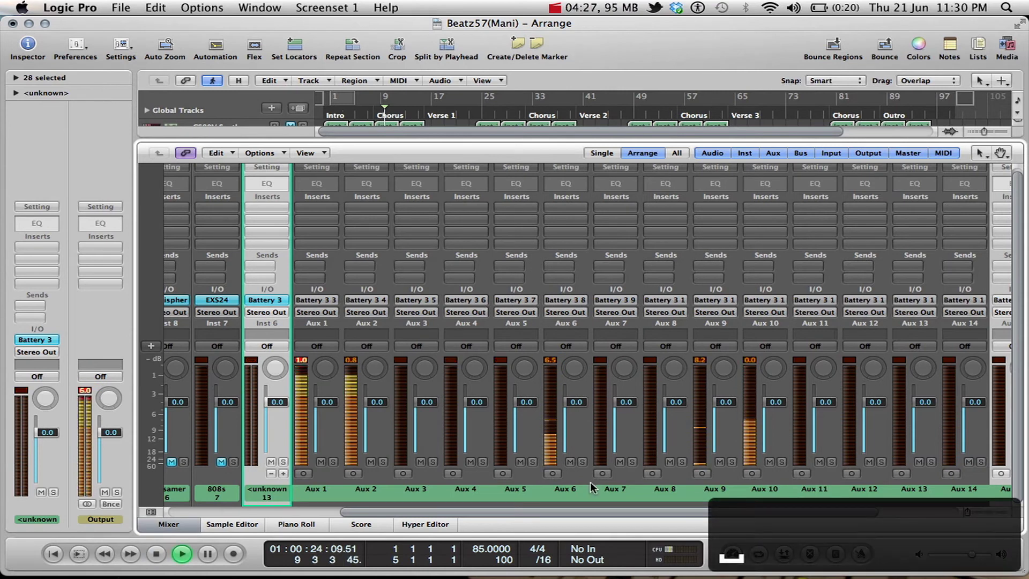
# Step: Solo Aux 1 to identify its drum and rename it Kick
pyautogui.click(313, 495)
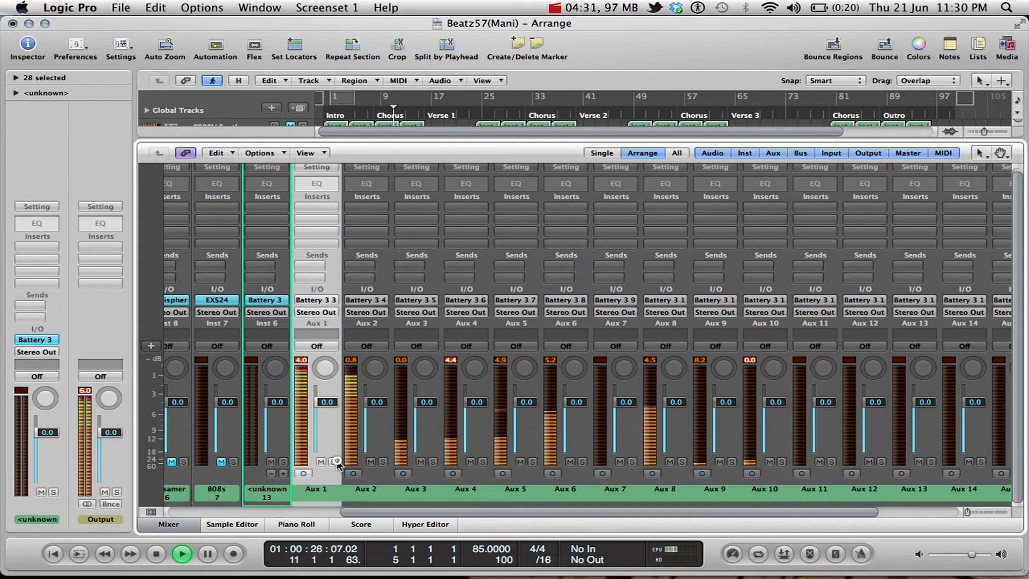
pyautogui.click(333, 461)
pyautogui.doubleClick(320, 493)
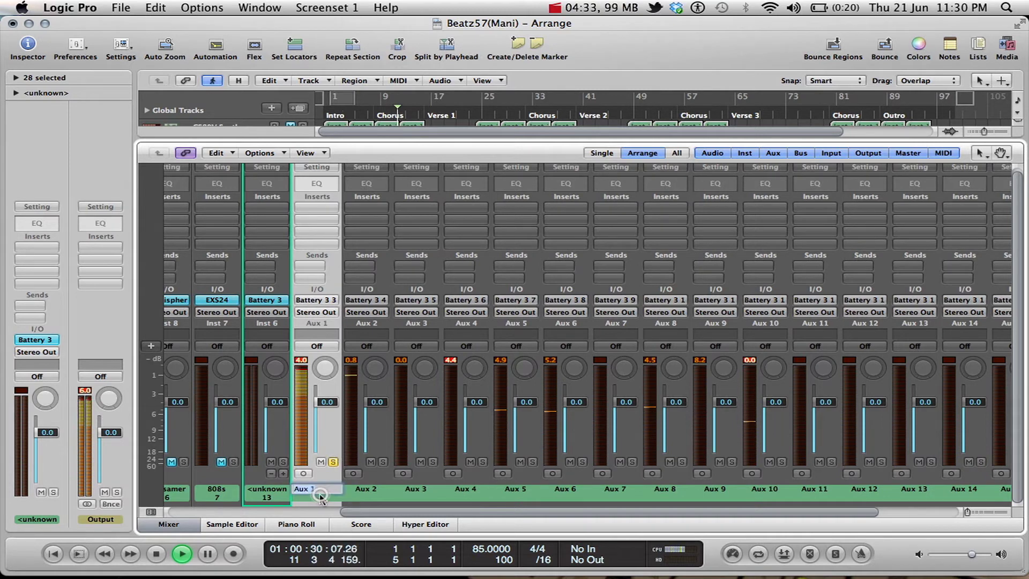
pyautogui.write('Kick')
pyautogui.press('Return')
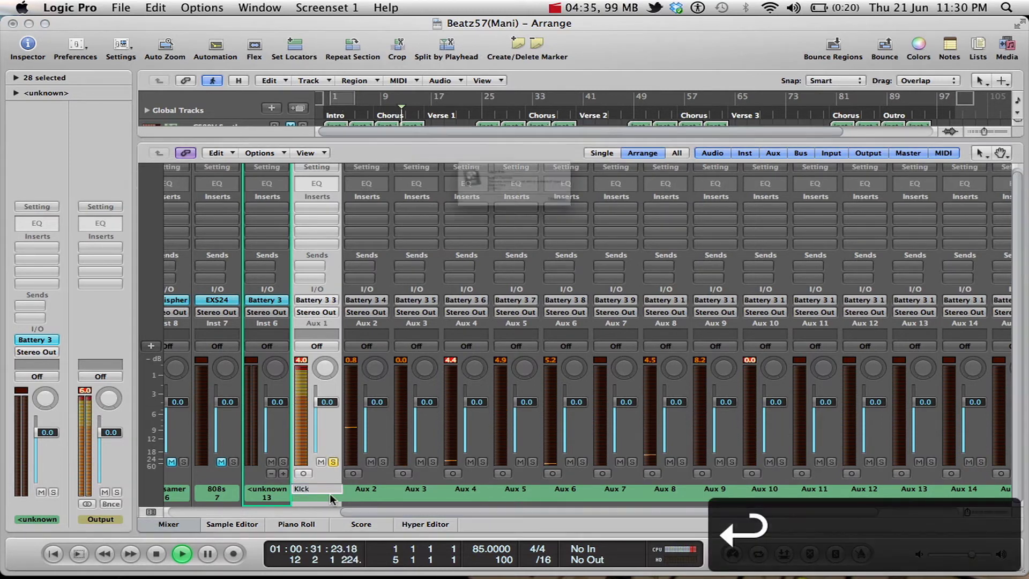
pyautogui.press('space')
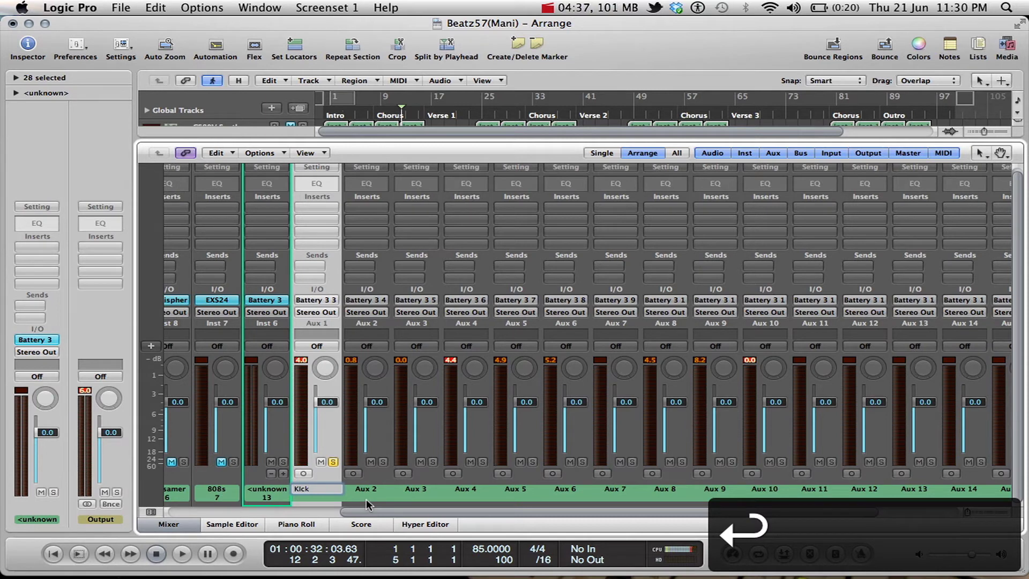
pyautogui.press('Return')
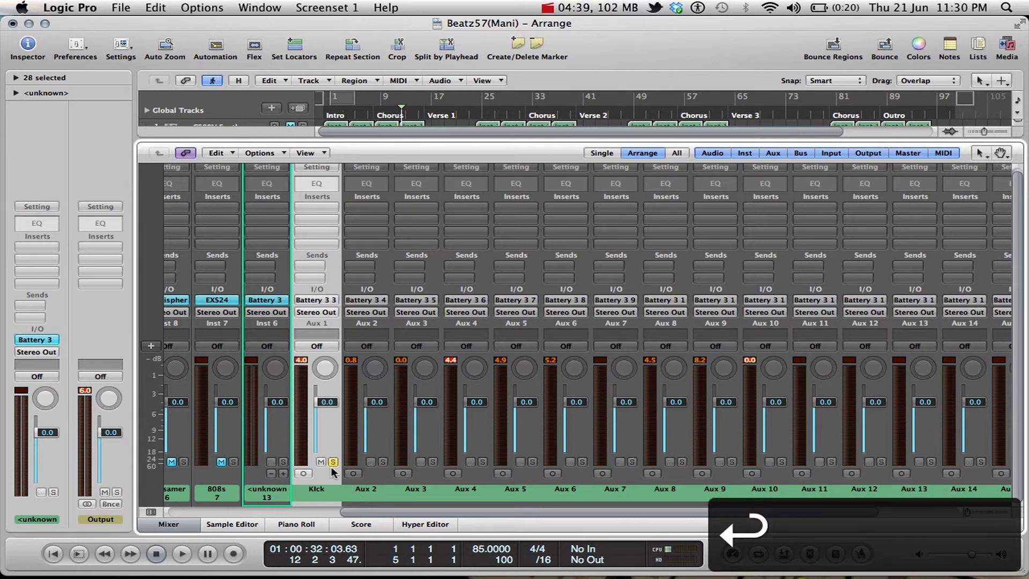
pyautogui.click(333, 462)
pyautogui.press('space')
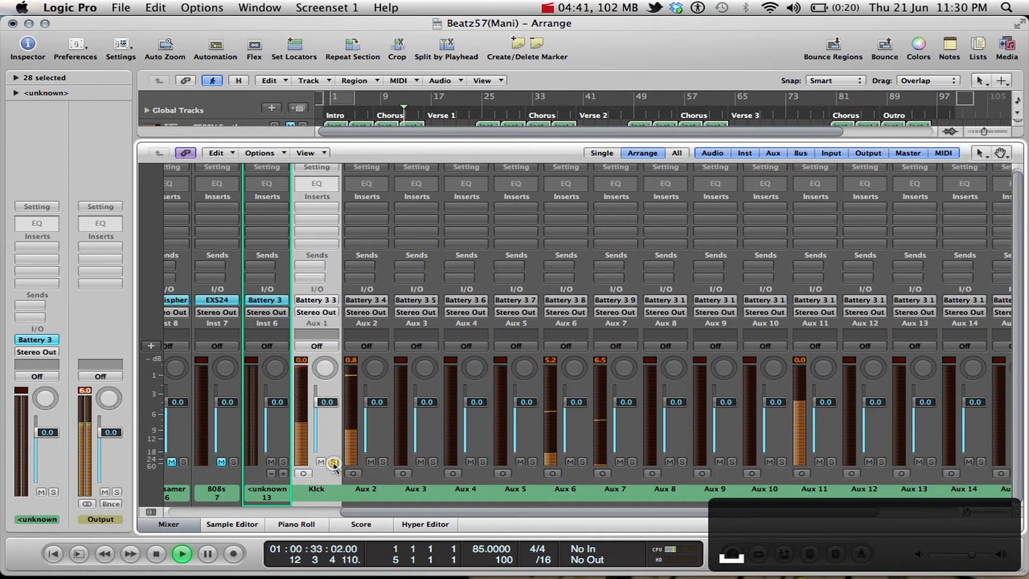
# Step: Rename Aux 2 to Kick2 and Aux 3 to 808Snare after soloing to identify them
pyautogui.click(377, 493)
pyautogui.click(383, 461)
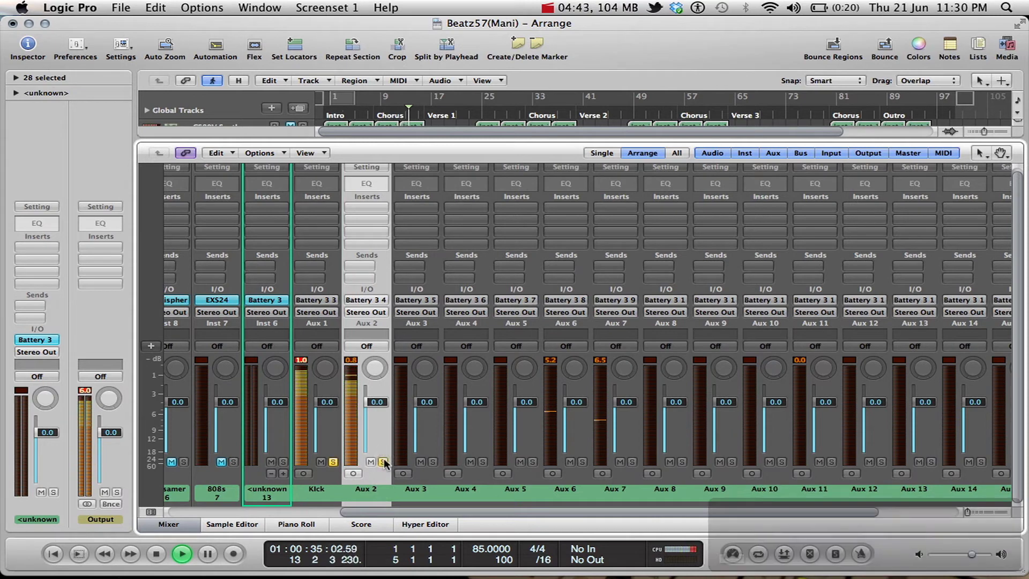
pyautogui.doubleClick(374, 491)
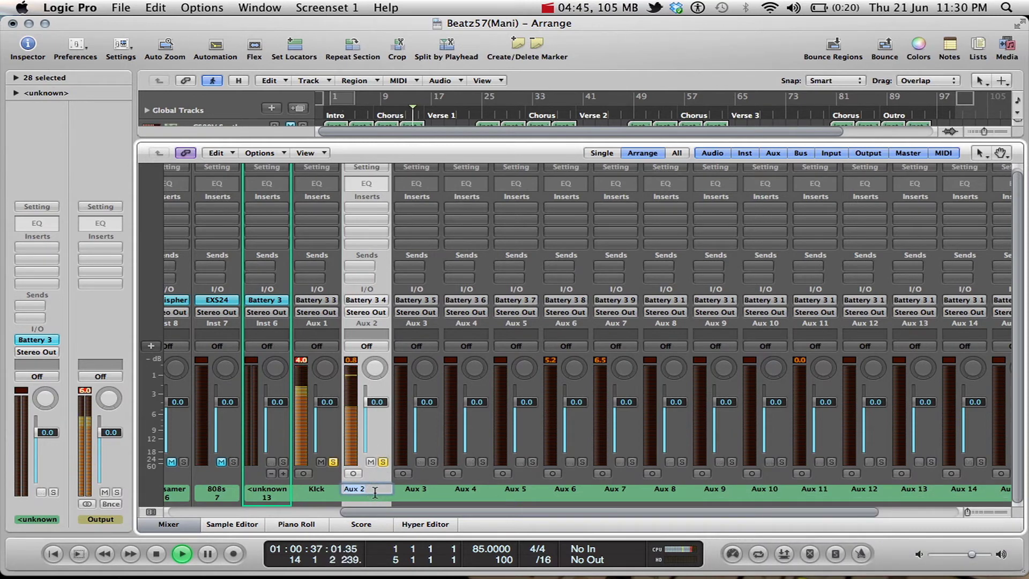
pyautogui.write('Kick')
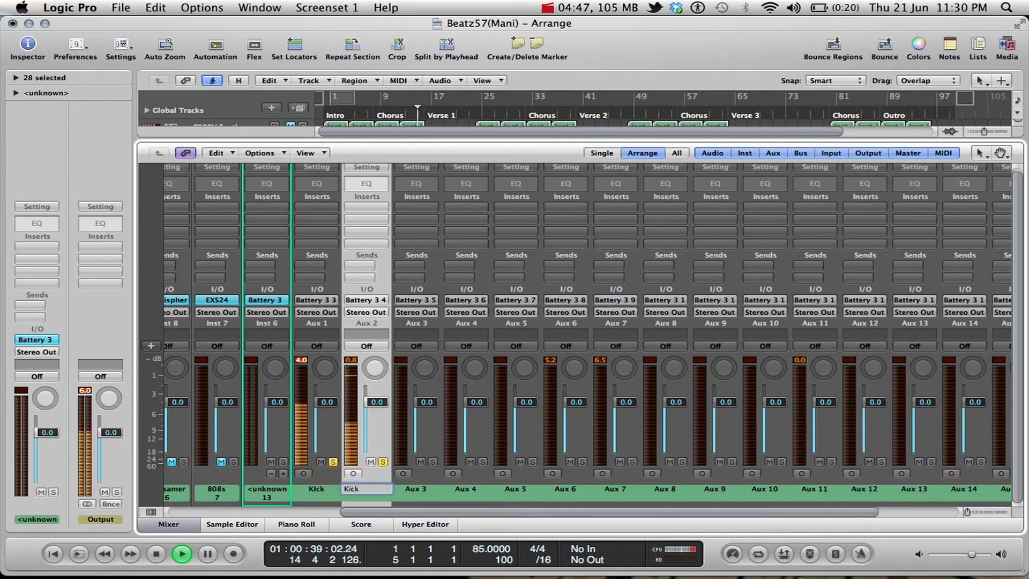
pyautogui.write('2')
pyautogui.press('Return')
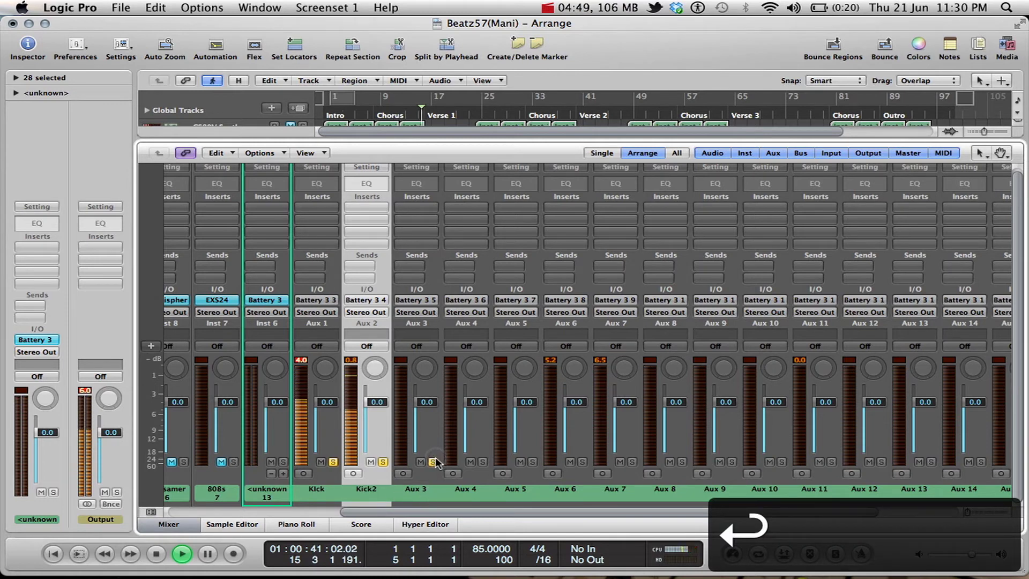
pyautogui.click(421, 491)
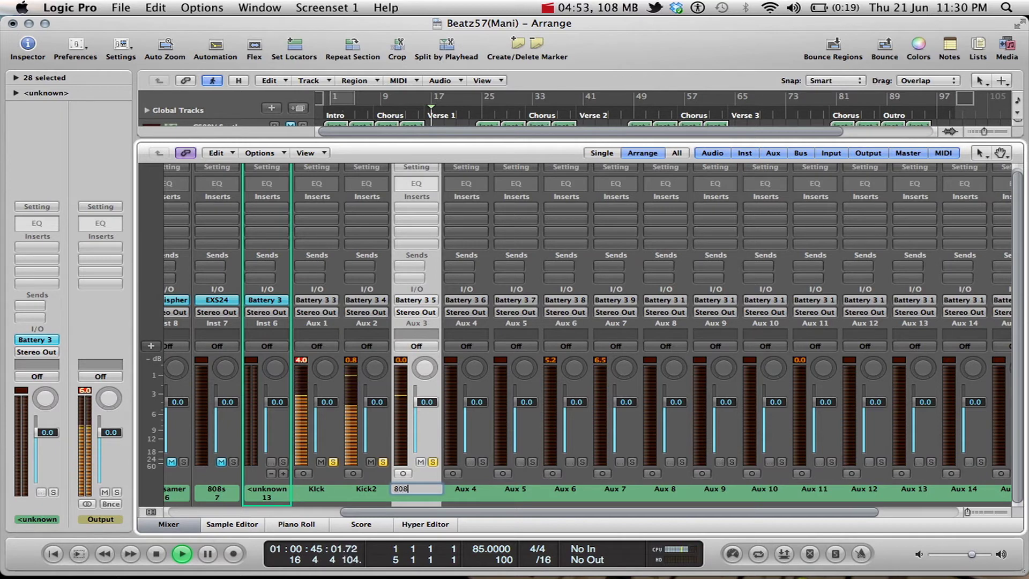
pyautogui.write('808Snare')
pyautogui.press('Return')
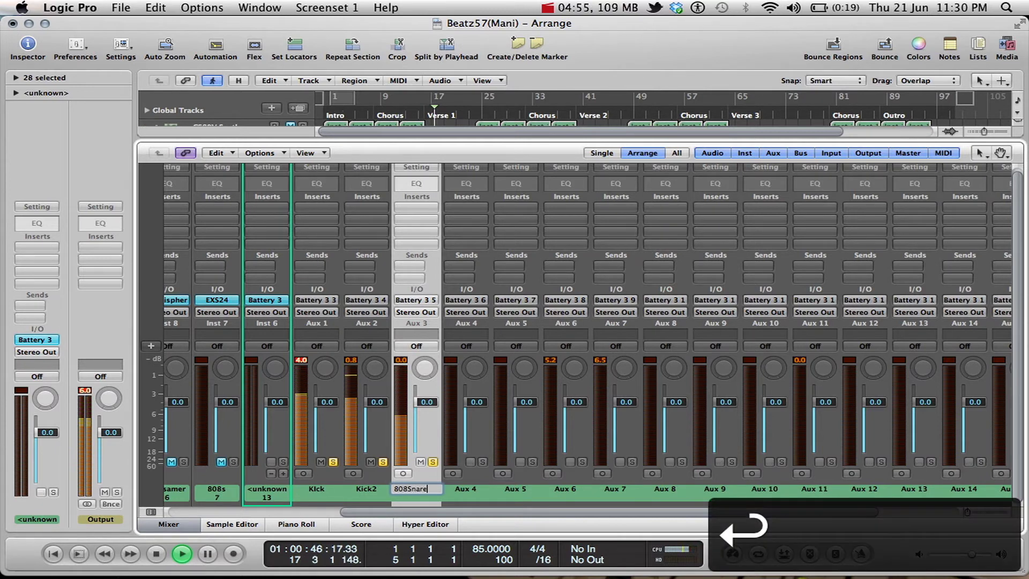
# Step: Solo and rename Aux 4 to Claps and Aux 5 to OH
pyautogui.click(483, 462)
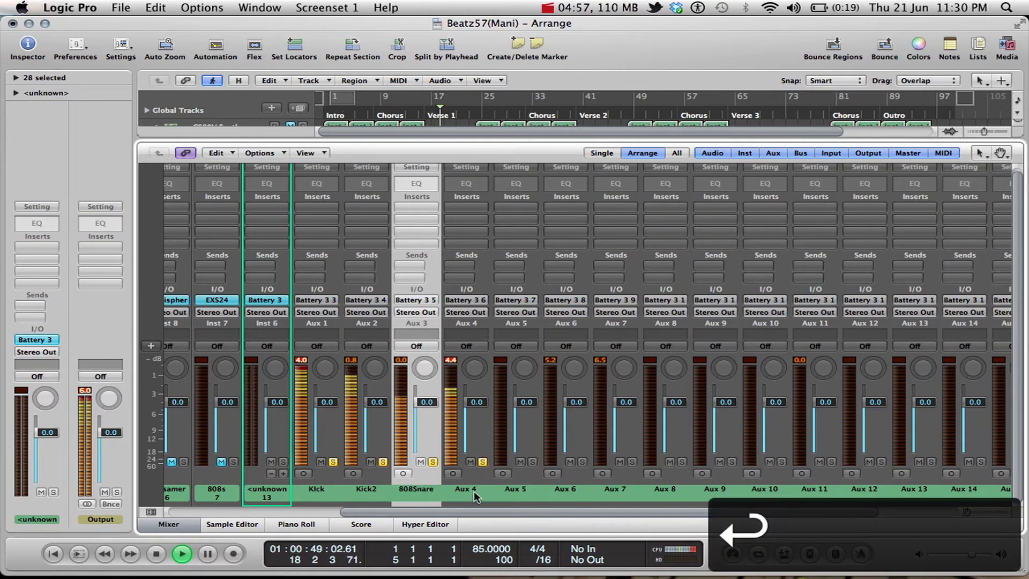
pyautogui.doubleClick(472, 492)
pyautogui.write('Cl')
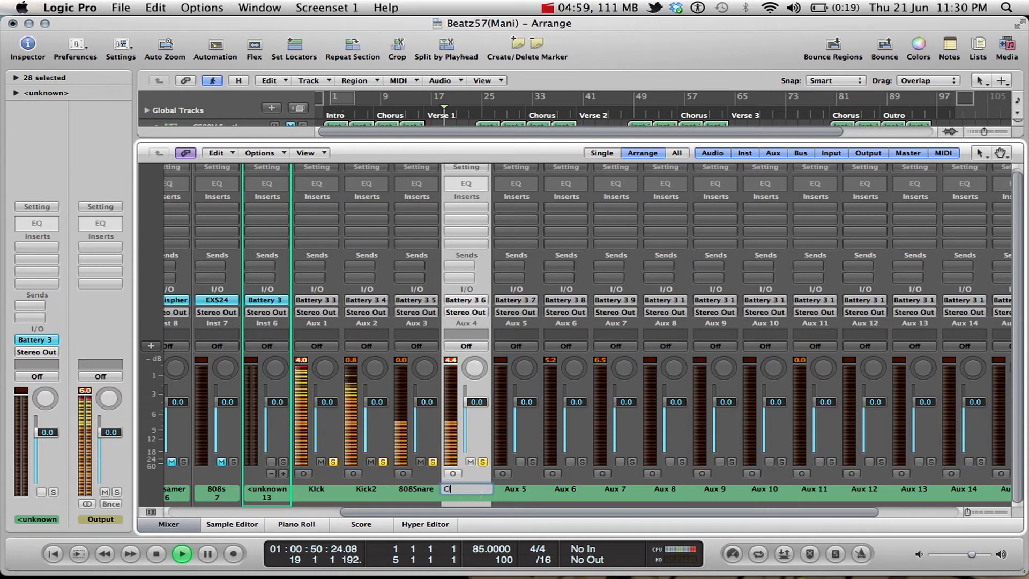
pyautogui.write('aps')
pyautogui.press('Return')
pyautogui.click(529, 489)
pyautogui.doubleClick(529, 490)
pyautogui.click(532, 462)
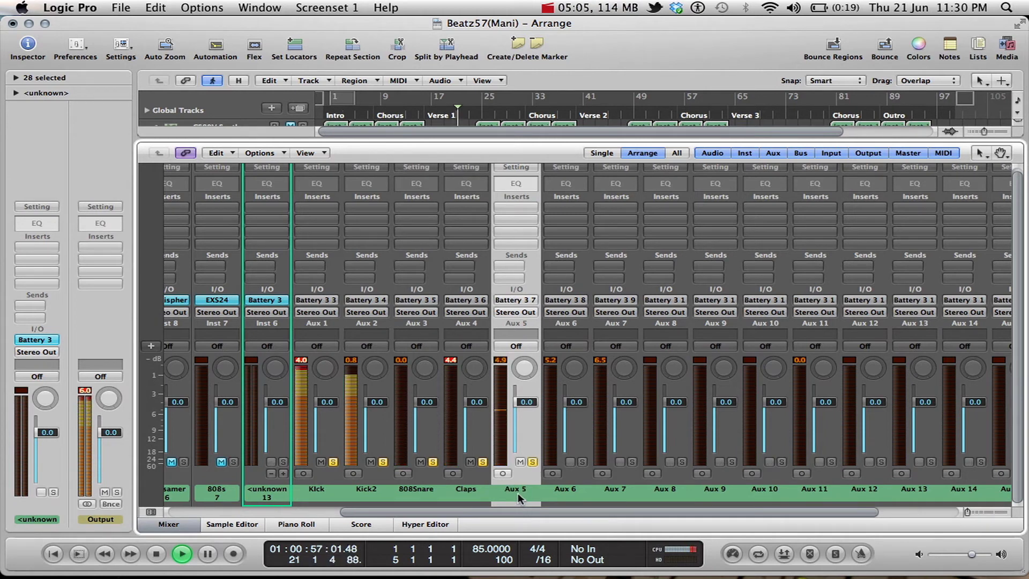
pyautogui.doubleClick(517, 494)
pyautogui.write('OH')
pyautogui.press('Return')
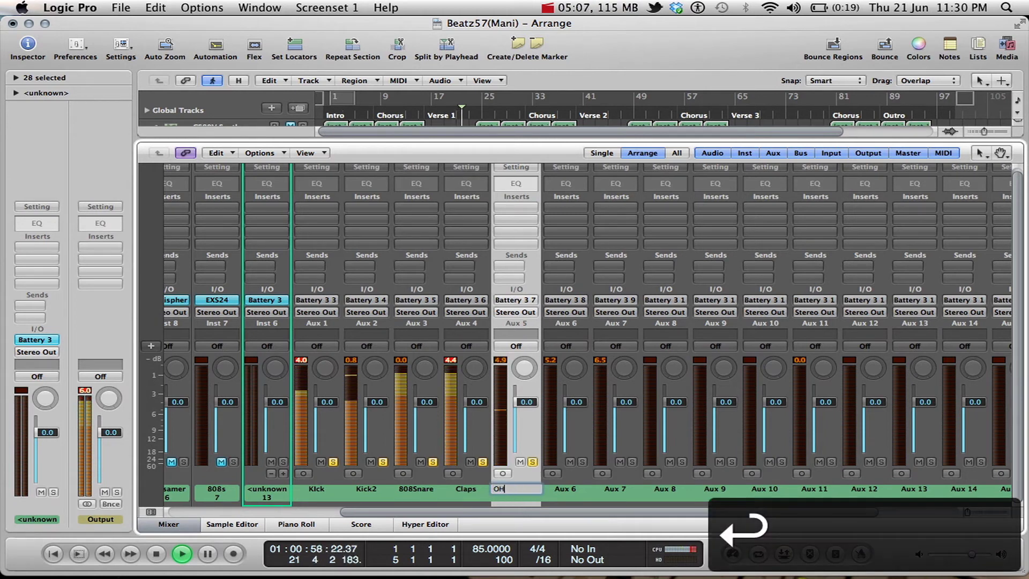
# Step: Solo and rename Aux 6 to HH and Aux 7 to OH2
pyautogui.click(582, 461)
pyautogui.doubleClick(574, 490)
pyautogui.write('HH')
pyautogui.press('Return')
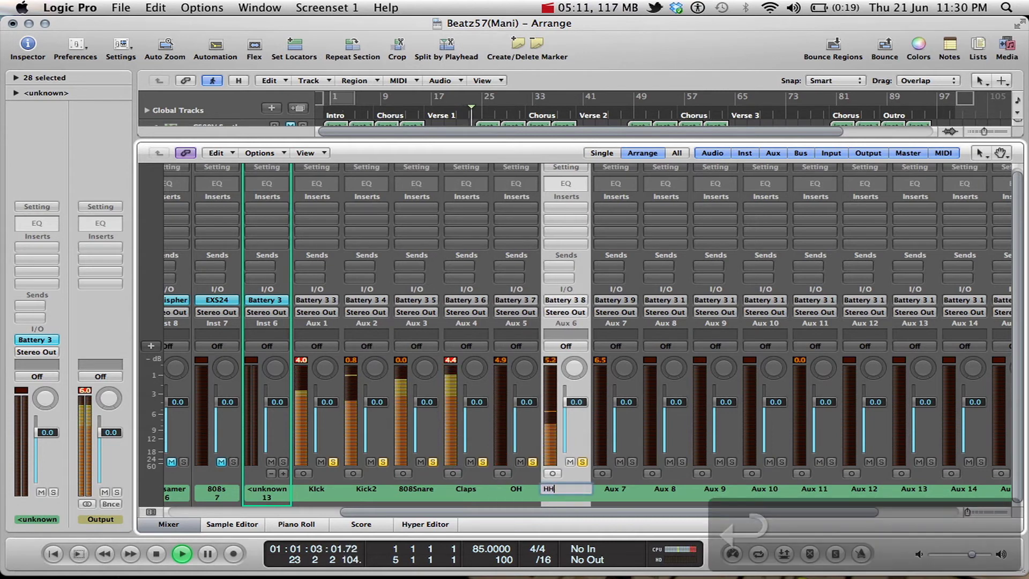
pyautogui.click(632, 461)
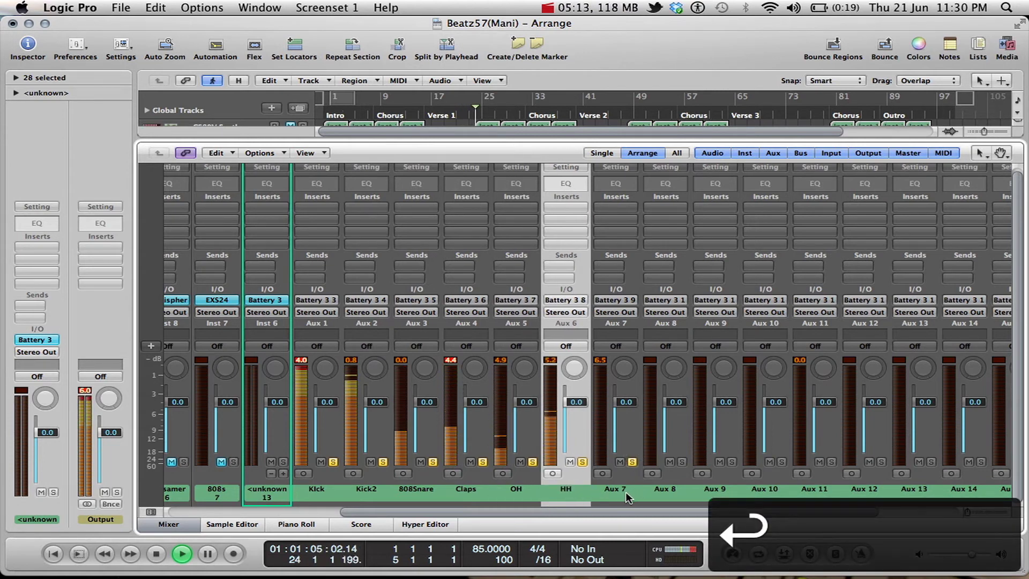
pyautogui.click(616, 490)
pyautogui.doubleClick(616, 490)
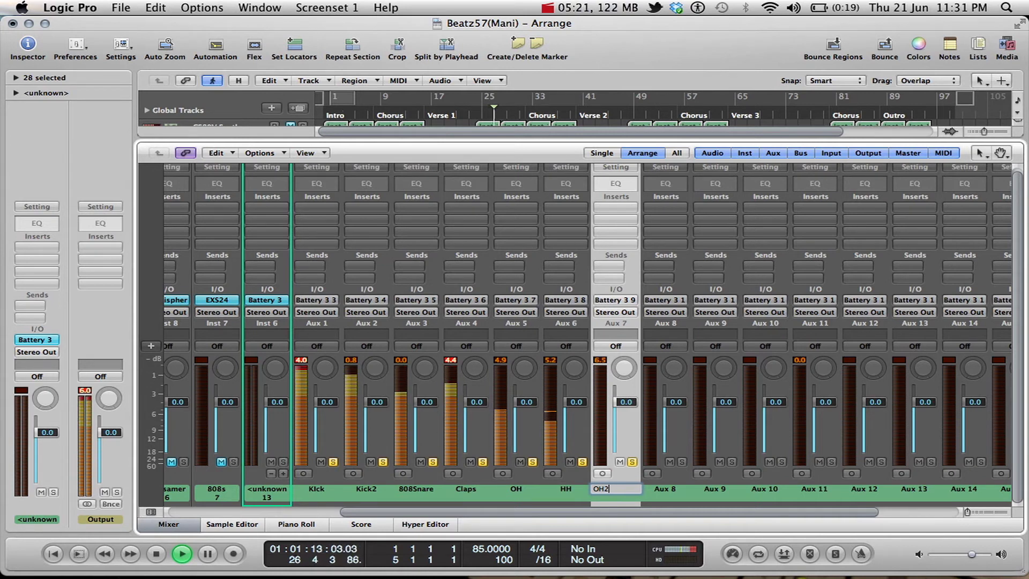
pyautogui.press('Return')
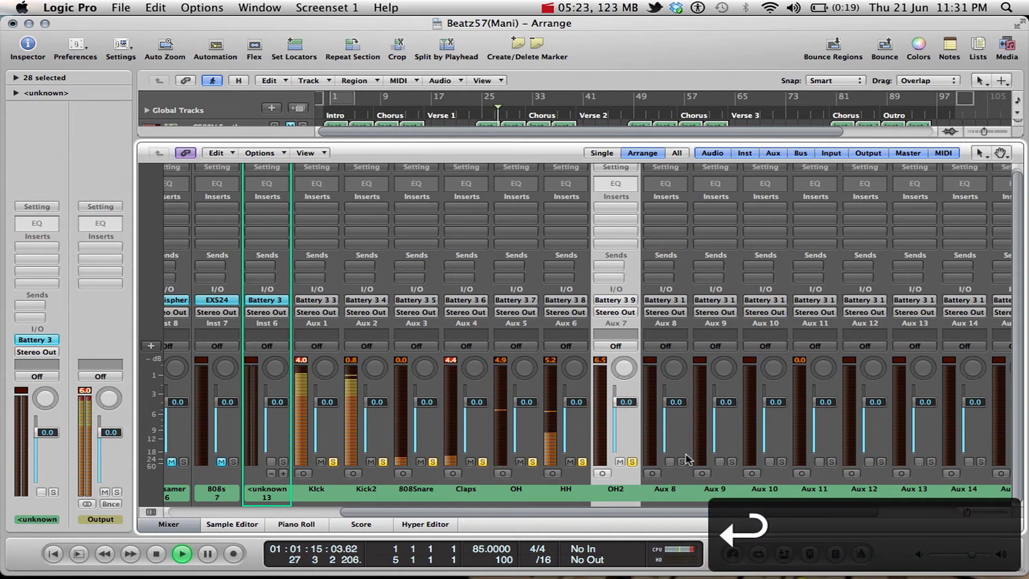
# Step: Rename Aux 8 to Cymbol and Aux 9 to RideCymbol
pyautogui.doubleClick(670, 495)
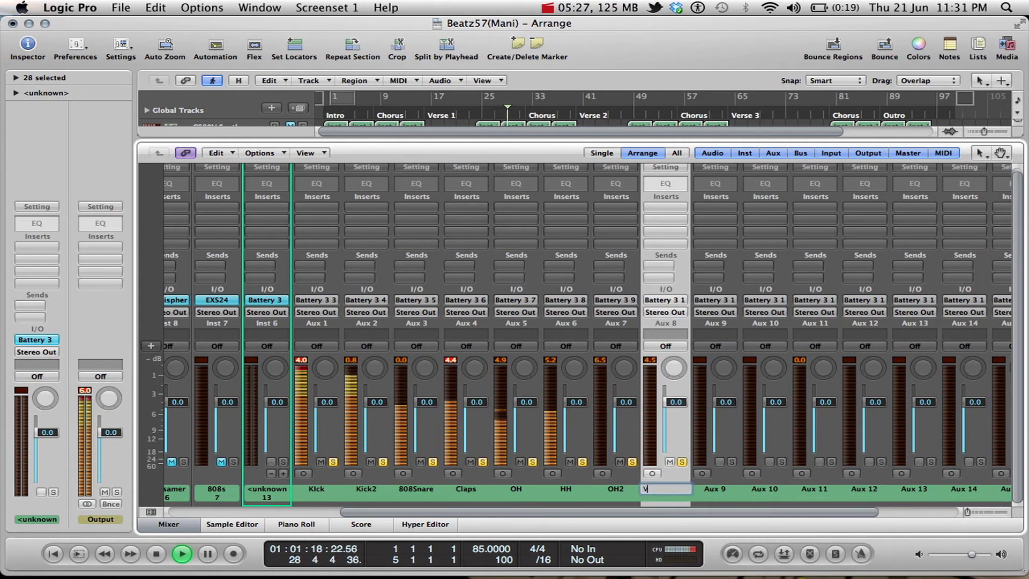
pyautogui.press('BackSpace')
pyautogui.write('Cym')
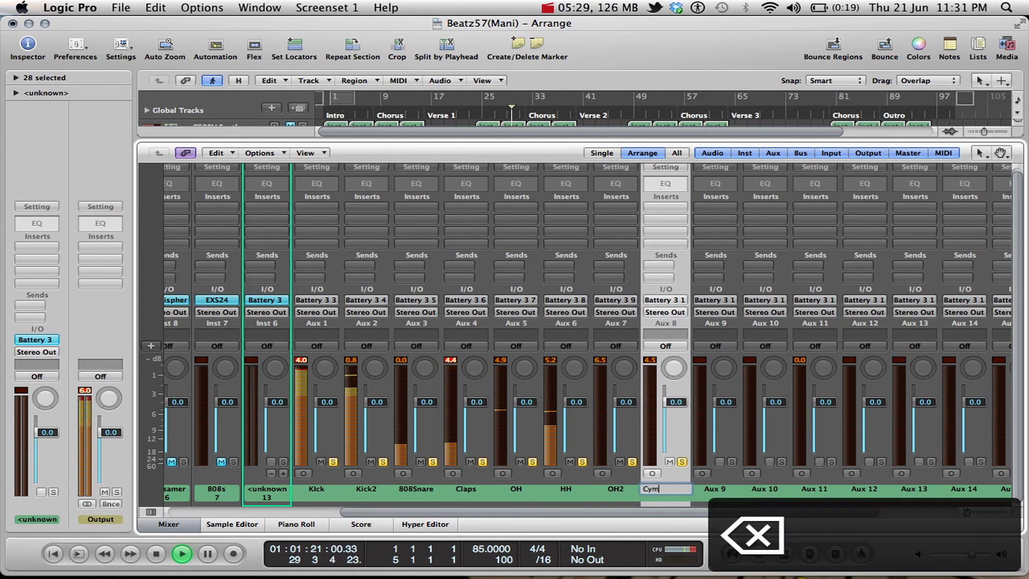
pyautogui.write('bol')
pyautogui.press('Return')
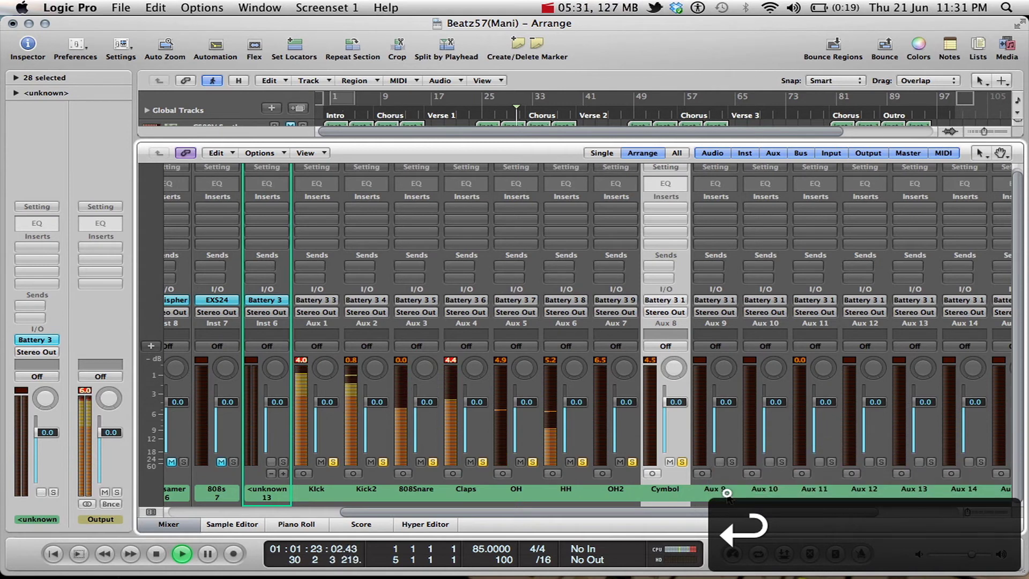
pyautogui.click(727, 493)
pyautogui.click(731, 461)
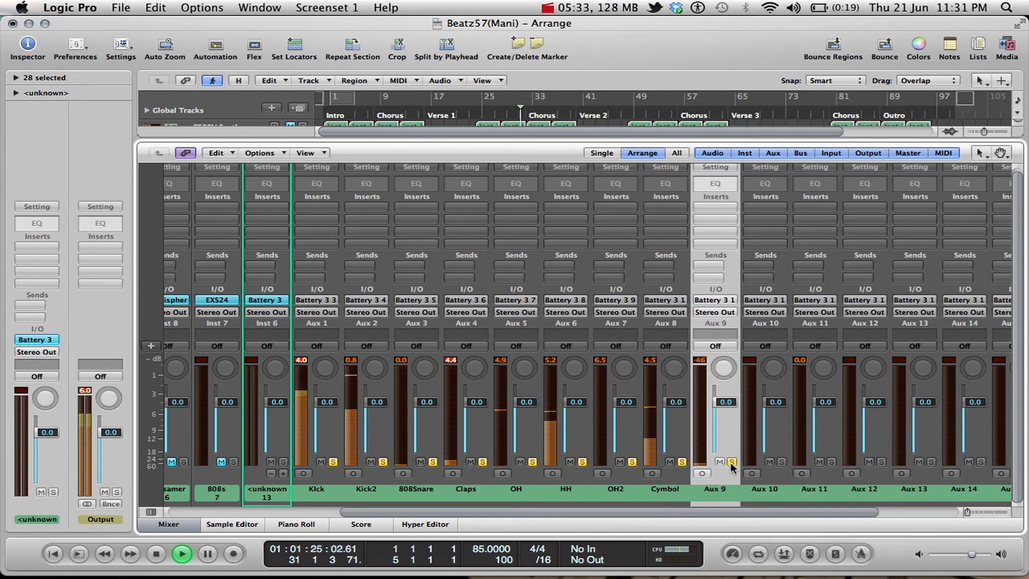
pyautogui.doubleClick(718, 490)
pyautogui.write('Ride')
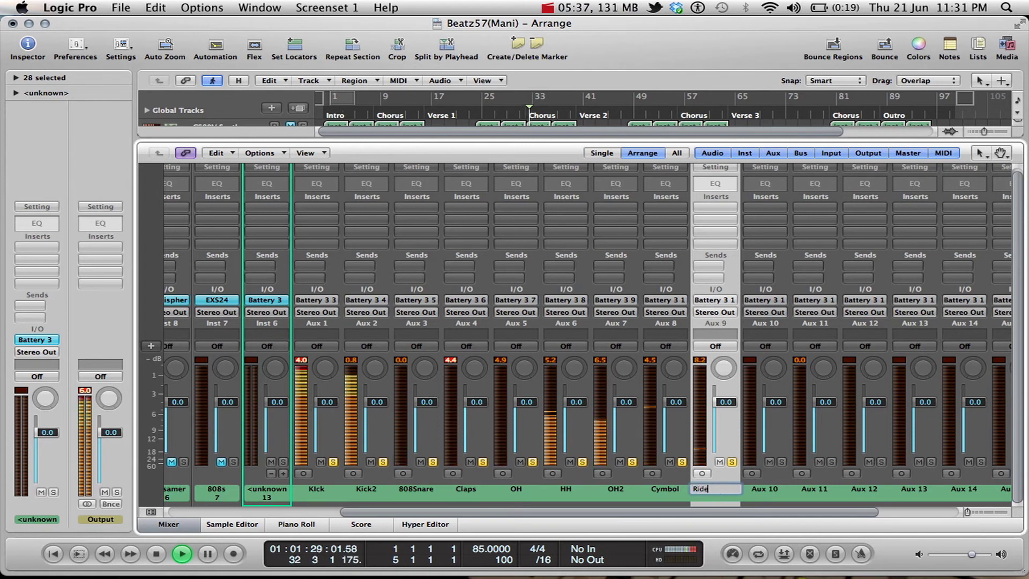
pyautogui.write('Cymbol')
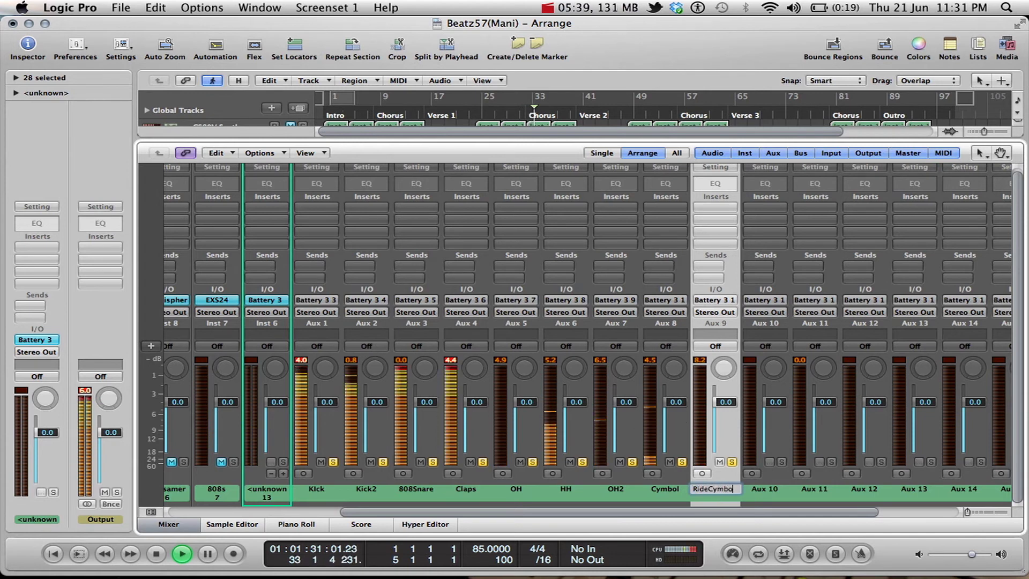
pyautogui.press('Return')
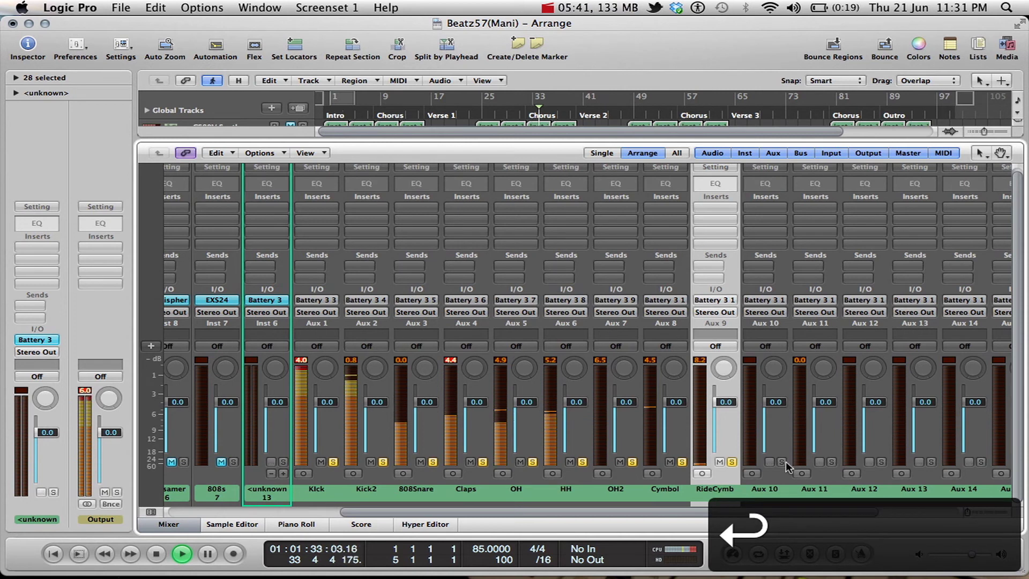
# Step: Rename Aux 10 to Crash and Aux 11 to Toms
pyautogui.click(783, 462)
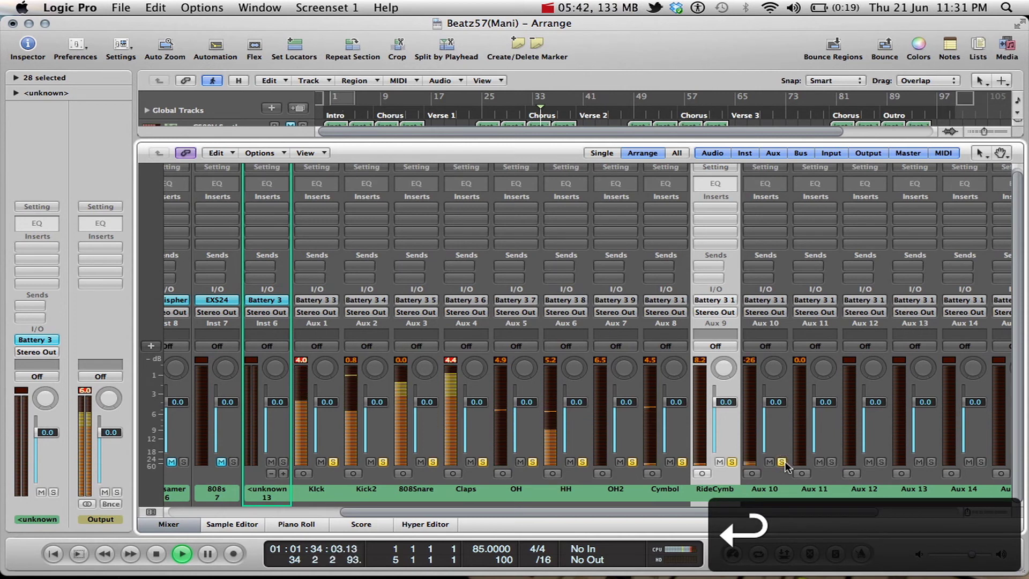
pyautogui.doubleClick(757, 490)
pyautogui.write('Crash')
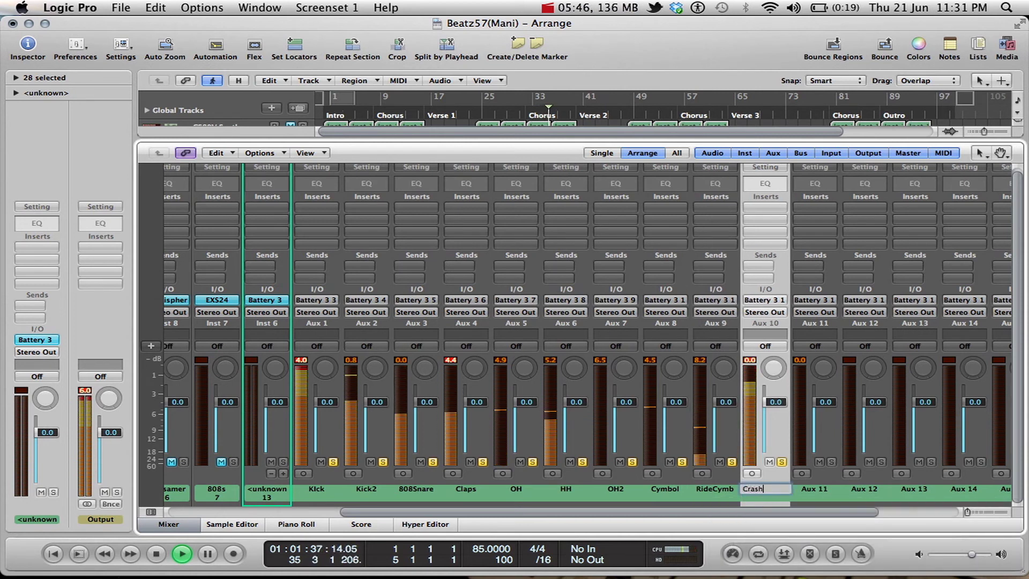
pyautogui.press('Return')
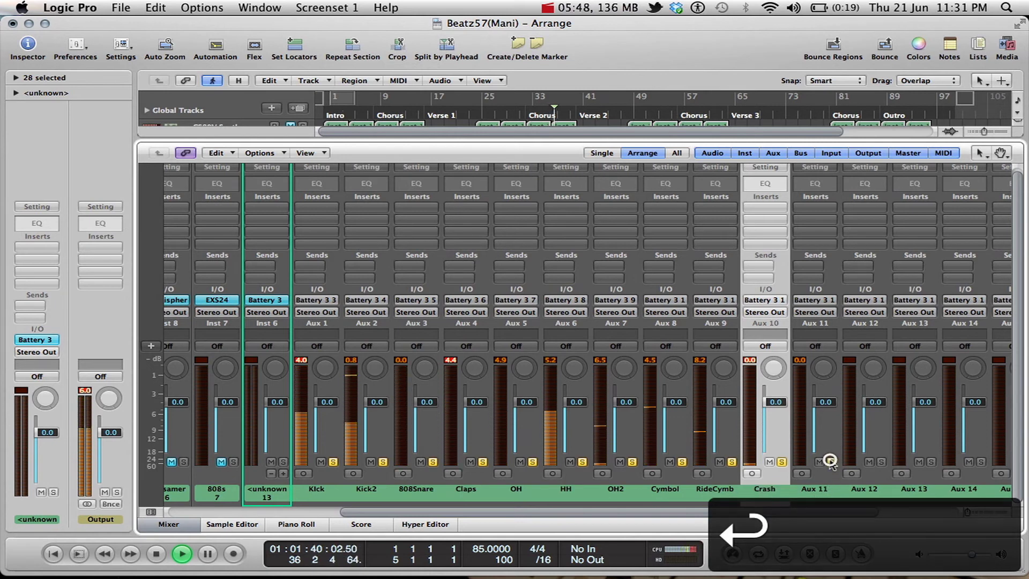
pyautogui.doubleClick(816, 488)
pyautogui.write('Toms')
pyautogui.press('Return')
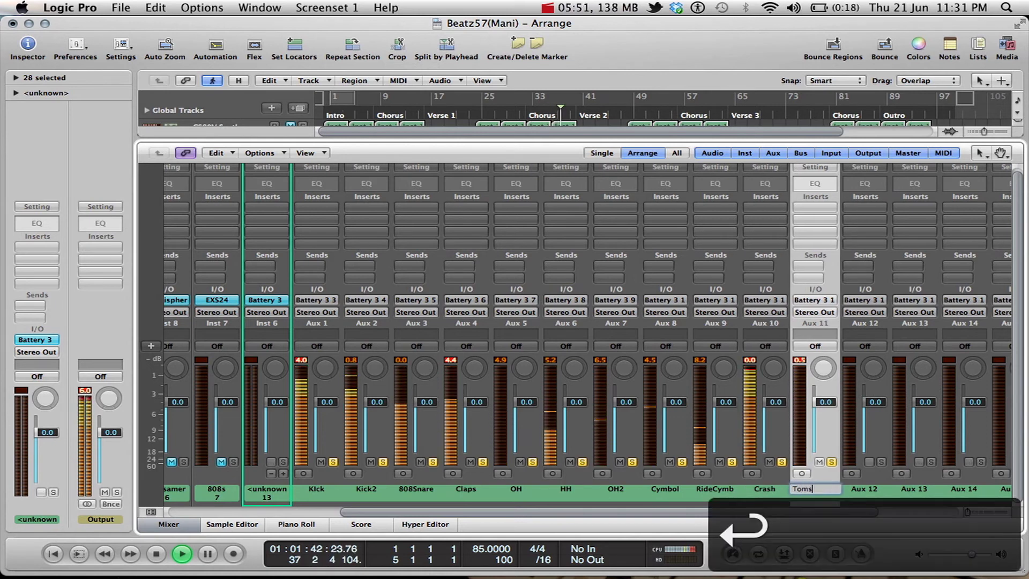
pyautogui.click(866, 491)
# Step: Delete the unused Aux 12, 13, 14 and 15 channel strips one by one
pyautogui.rightClick(866, 491)
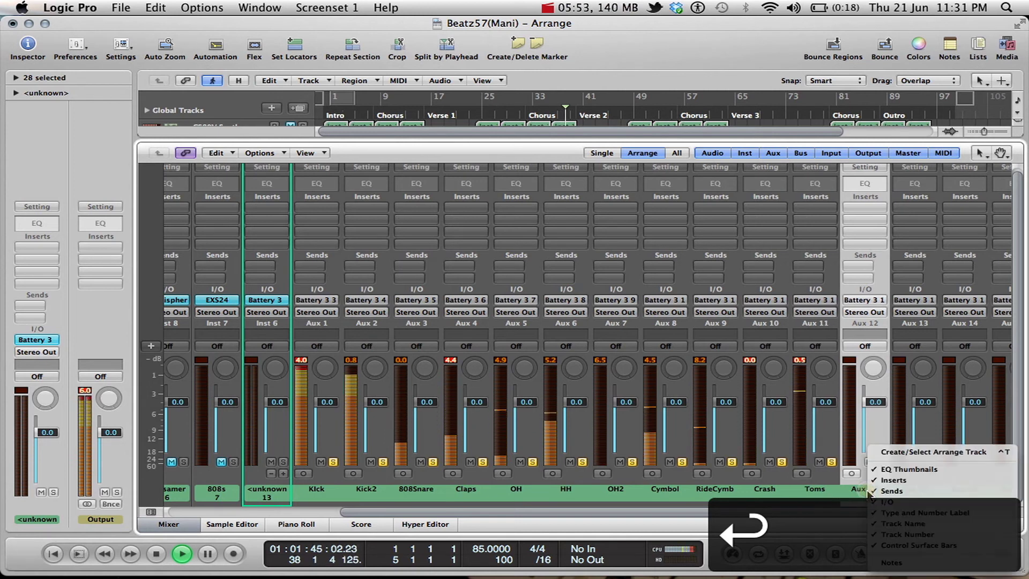
pyautogui.click(852, 494)
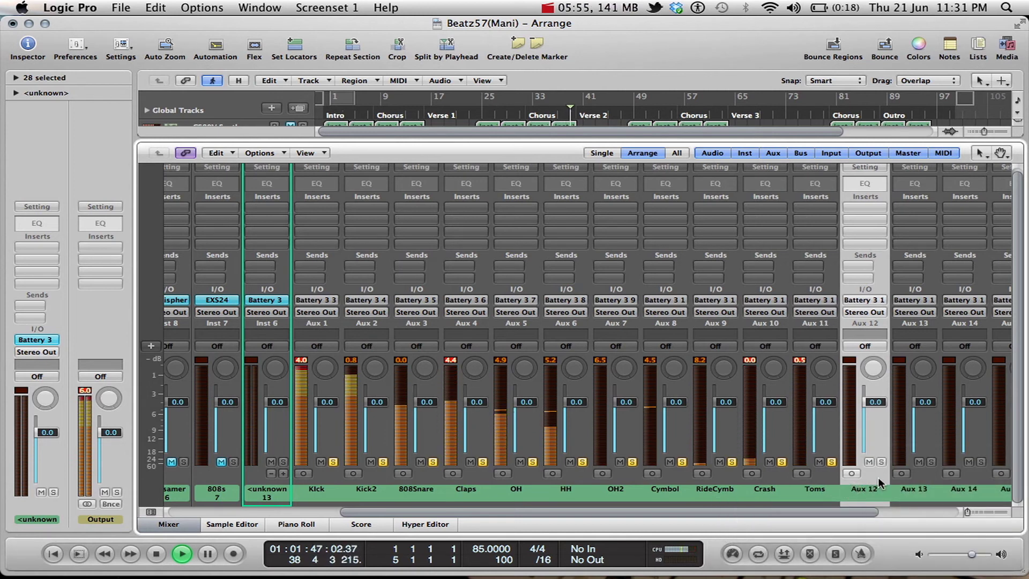
pyautogui.press('BackSpace')
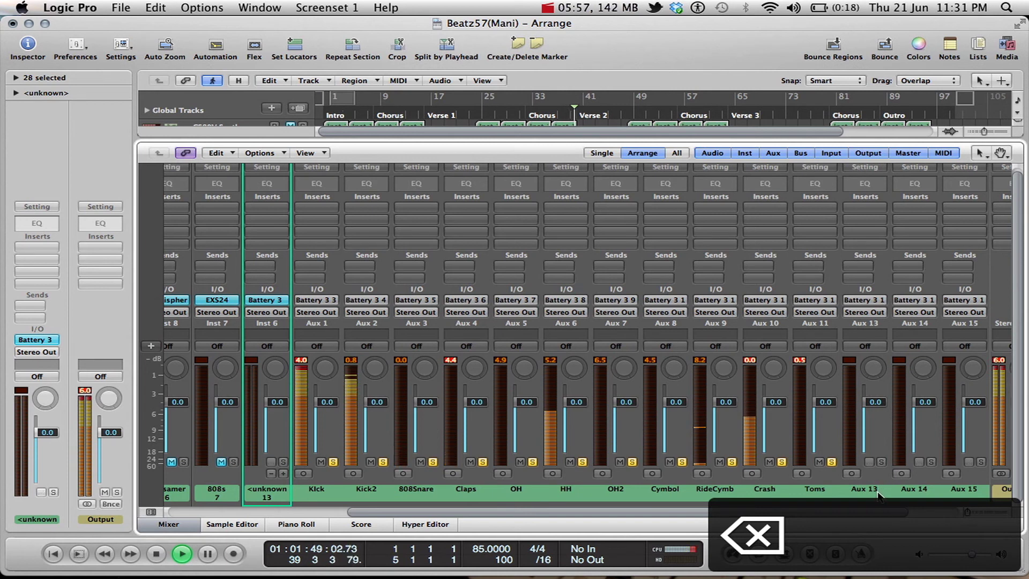
pyautogui.click(877, 491)
pyautogui.press('BackSpace')
pyautogui.click(878, 492)
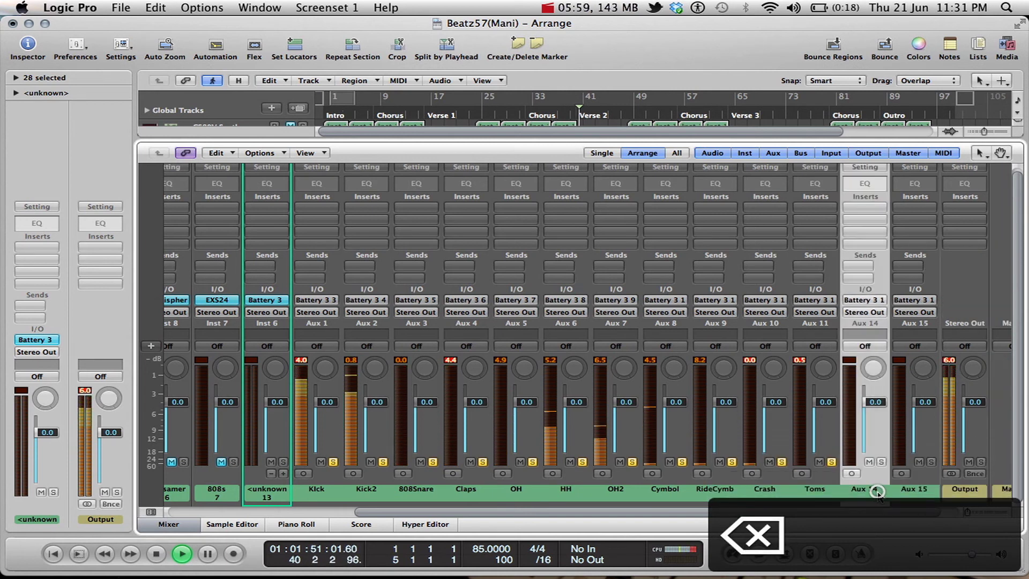
pyautogui.press('BackSpace')
pyautogui.click(881, 496)
pyautogui.press('BackSpace')
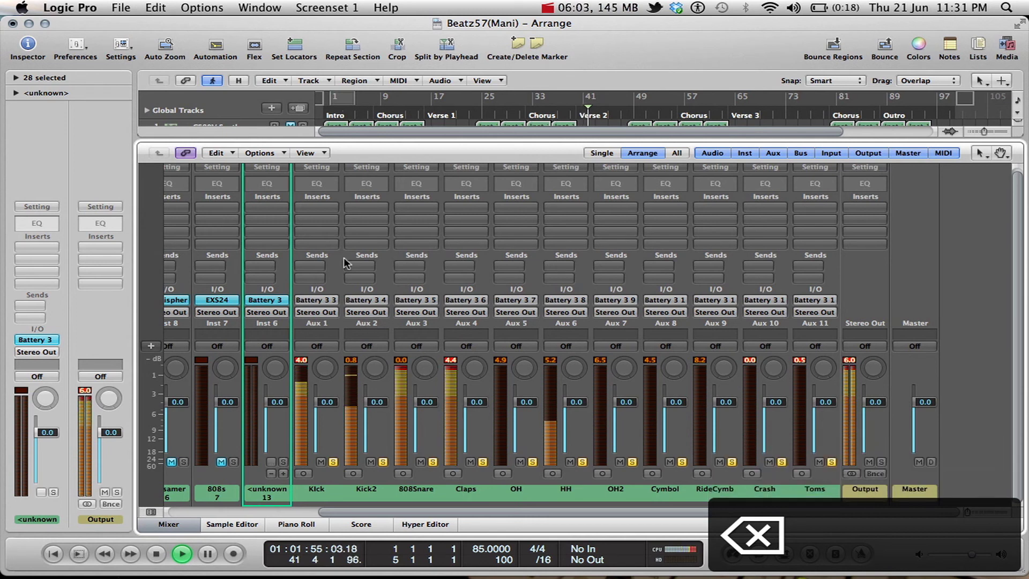
# Step: Insert Channel EQ (Mono) from the EQ plug-ins into an empty insert slot on Kick2
pyautogui.click(355, 205)
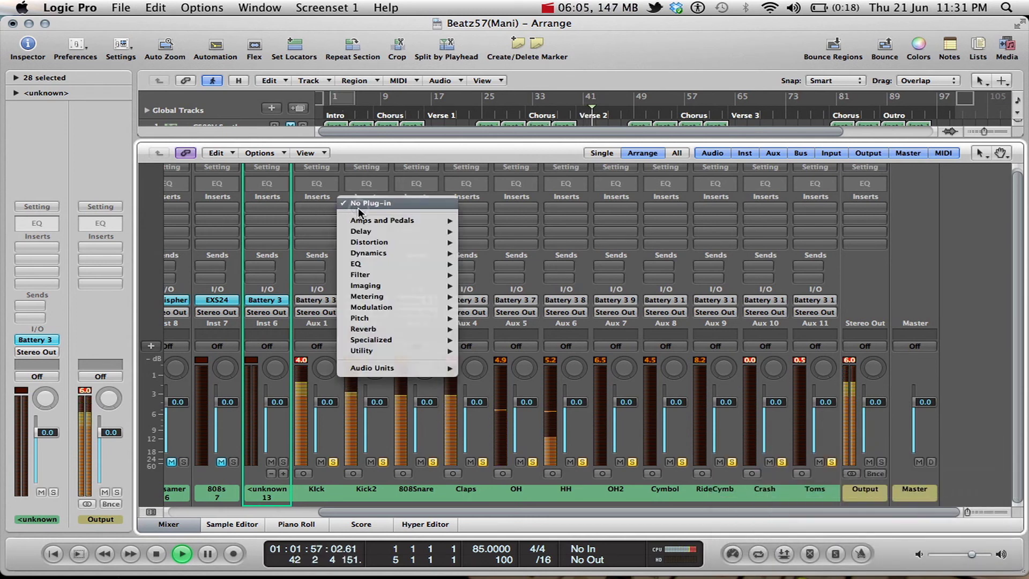
pyautogui.moveTo(379, 264)
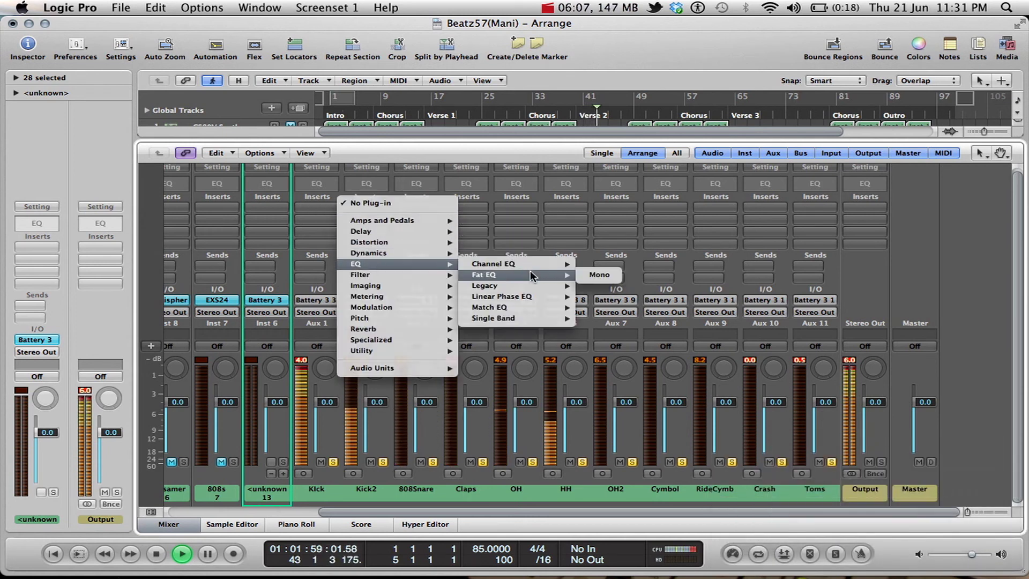
pyautogui.moveTo(543, 268)
pyautogui.click(599, 264)
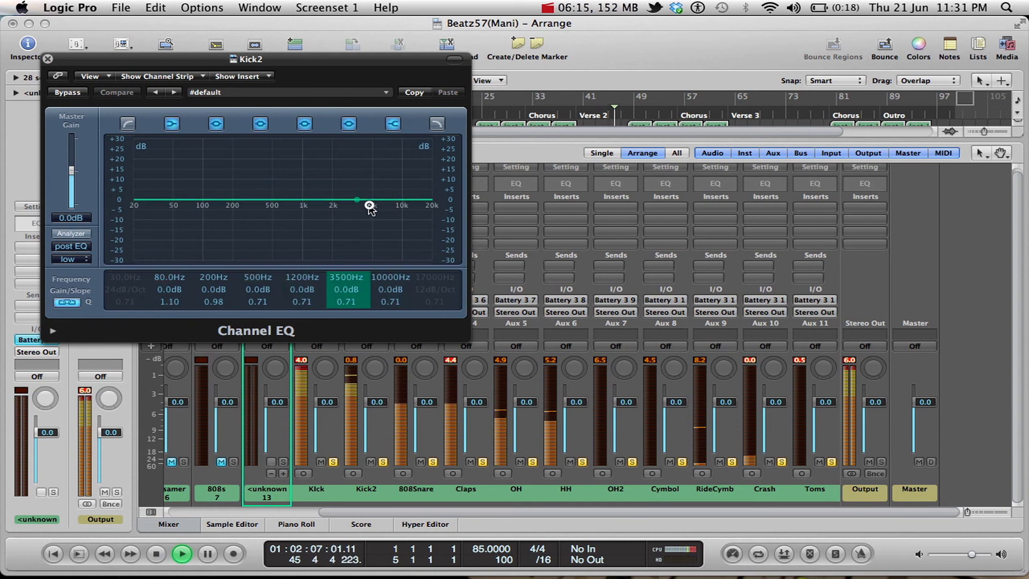
# Step: Reset the stray 1160 Hz band to 0 dB and make the top band a high roll-off with Q 1.00
pyautogui.moveTo(367, 202); pyautogui.dragTo(321, 300)
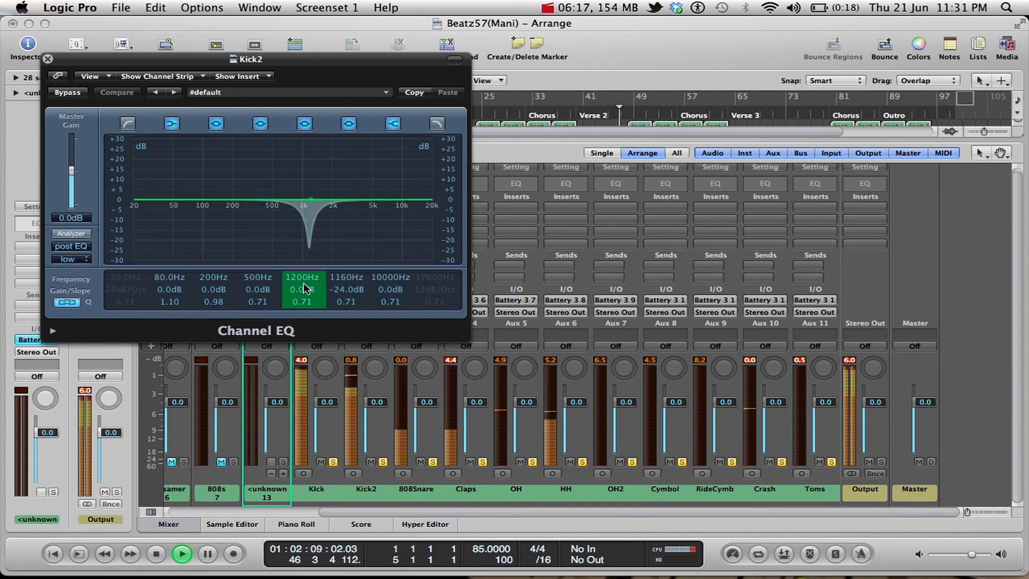
pyautogui.doubleClick(346, 289)
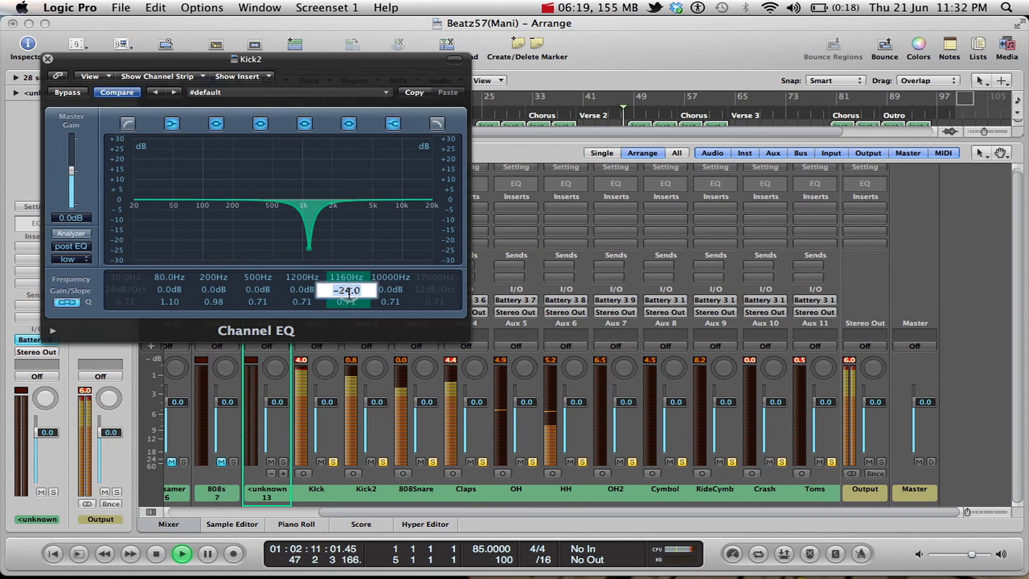
pyautogui.write('0')
pyautogui.press('Return')
pyautogui.moveTo(401, 202); pyautogui.dragTo(311, 294)
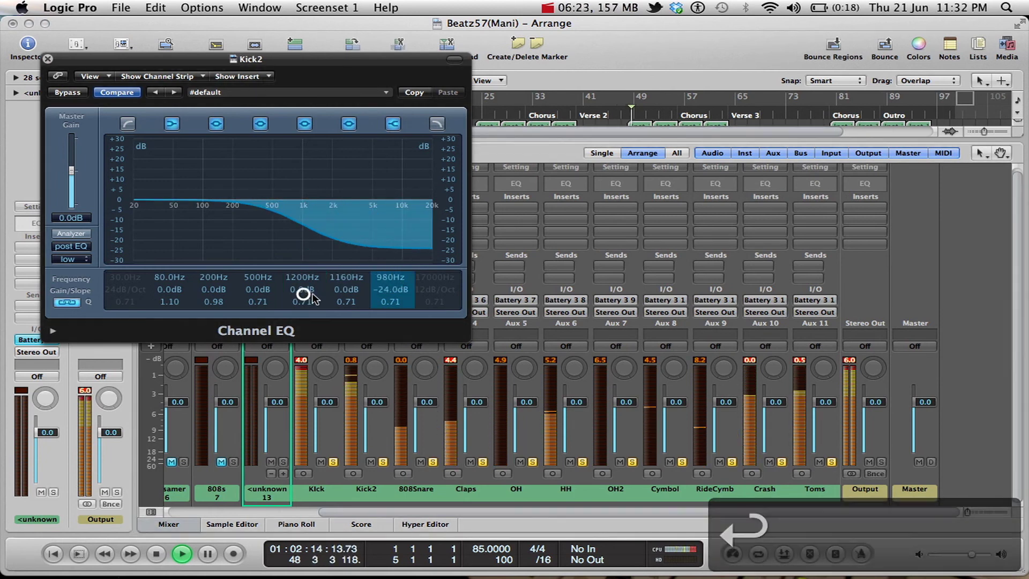
pyautogui.doubleClick(385, 301)
pyautogui.write('1')
pyautogui.press('Return')
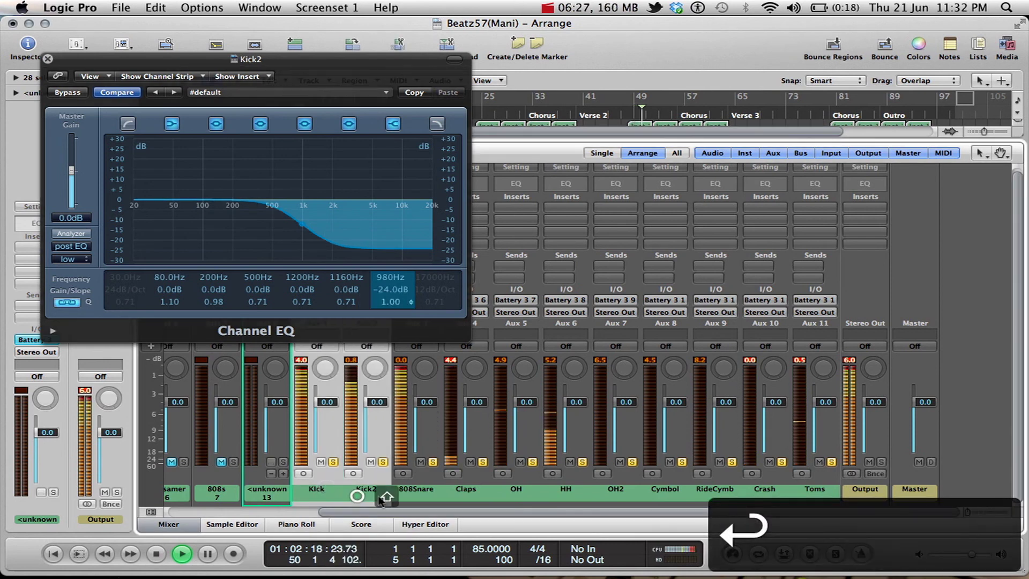
# Step: Solo Kick2 and lower the high cut to about 78 Hz at -24 dB
pyautogui.moveTo(469, 496); pyautogui.dragTo(832, 465)
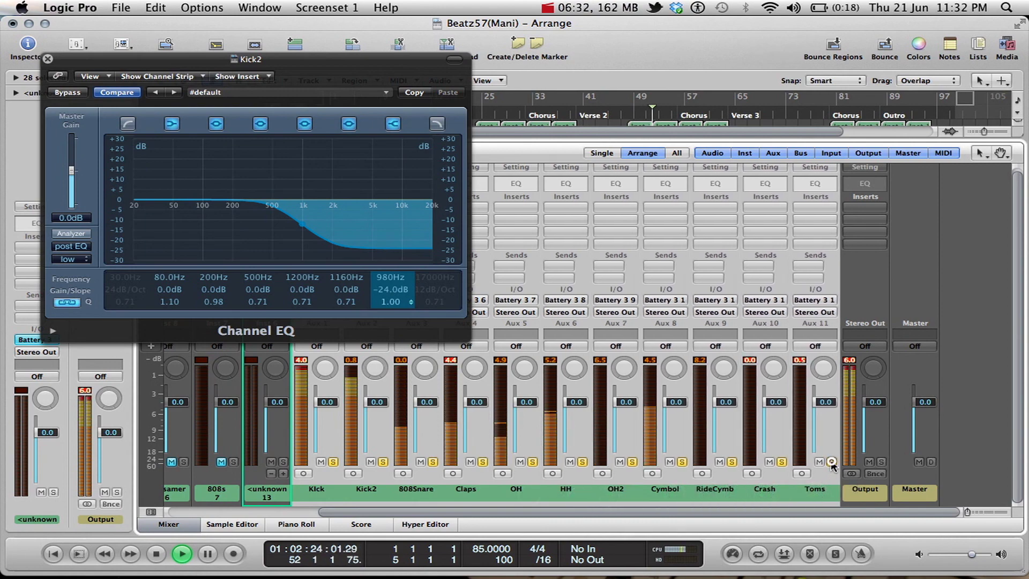
pyautogui.click(258, 490)
pyautogui.click(382, 461)
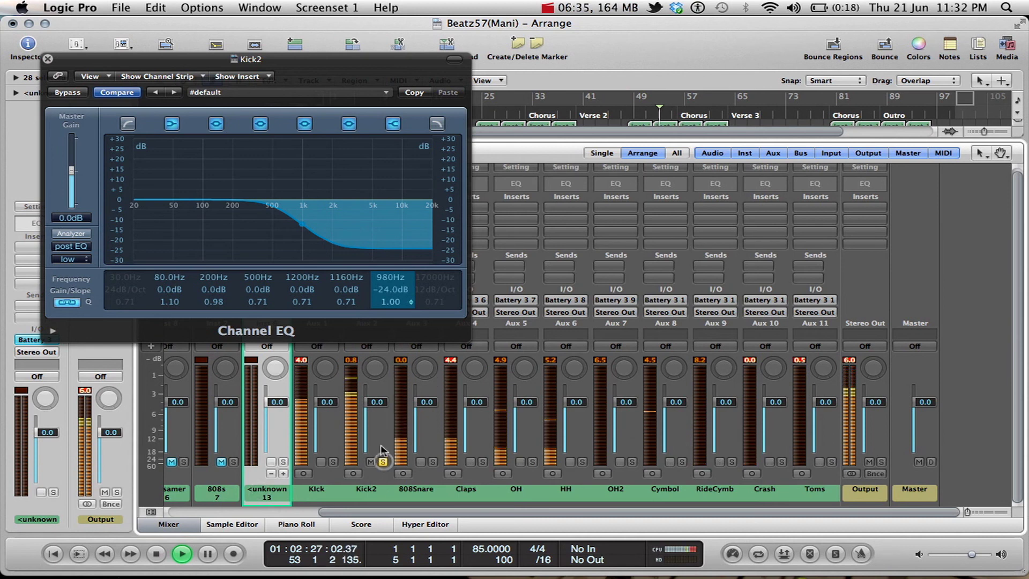
pyautogui.moveTo(326, 222); pyautogui.dragTo(217, 234)
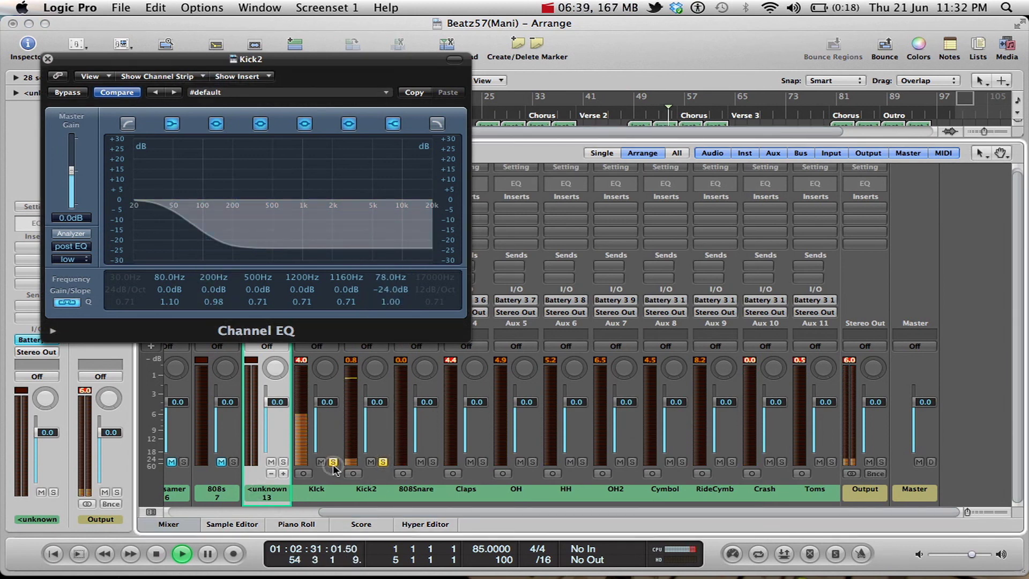
# Step: Close Kick2's Channel EQ window and scroll the mixer back to the left
pyautogui.click(48, 60)
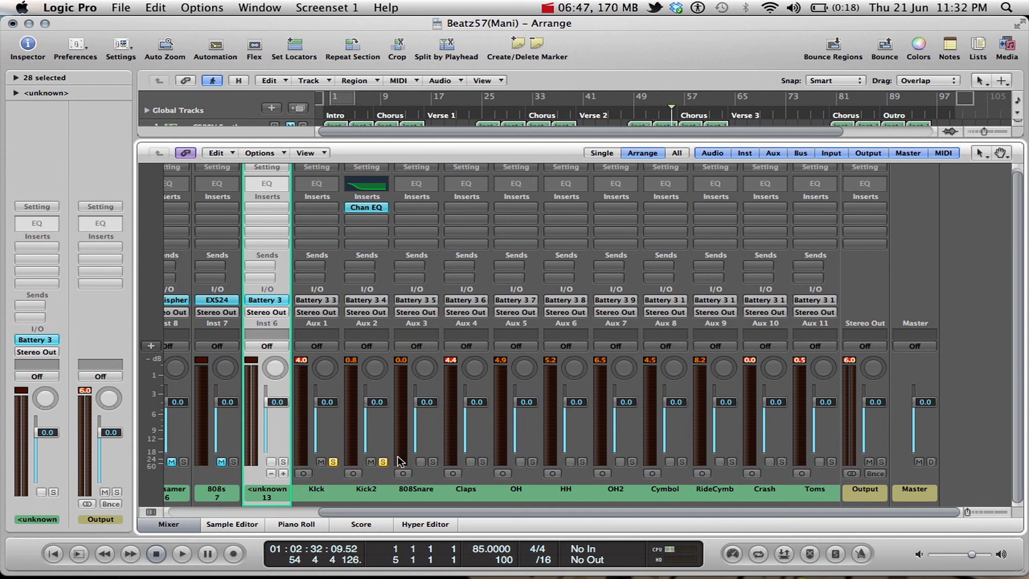
pyautogui.hscroll(-5, 429, 402)
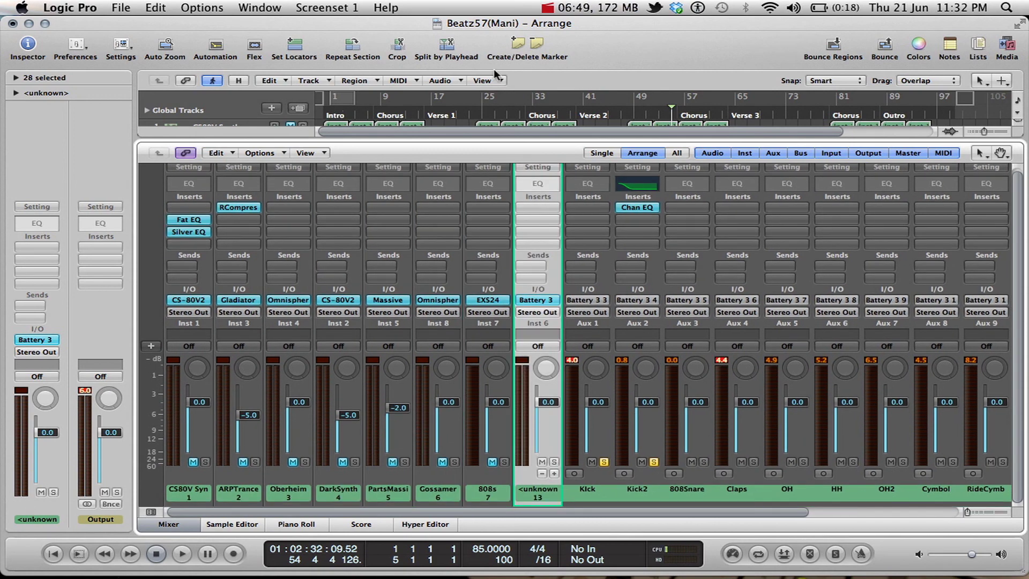